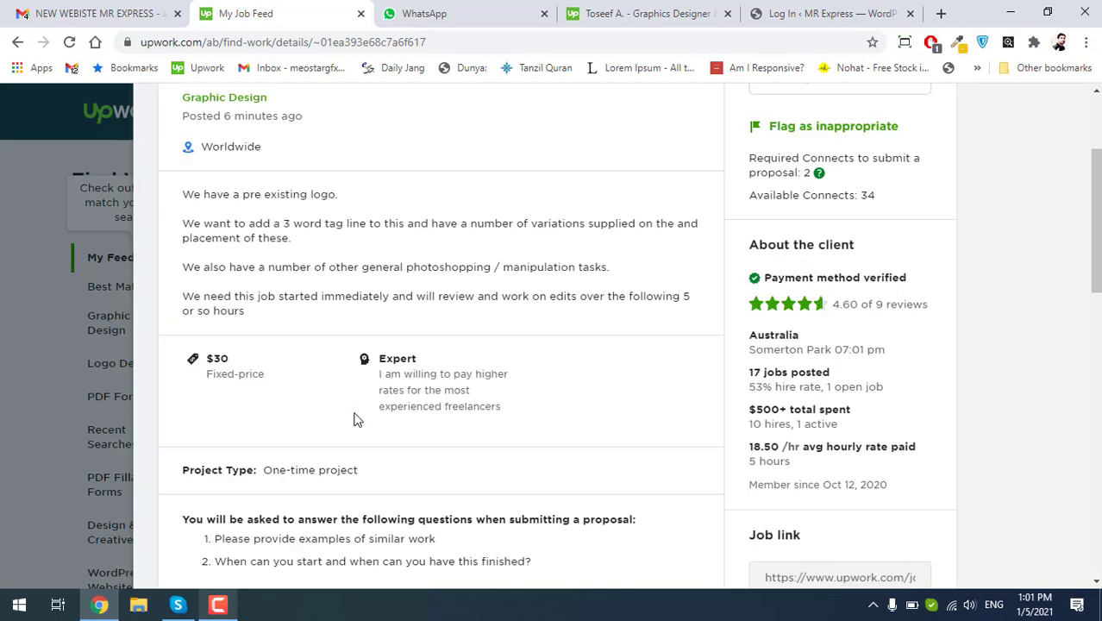
# - Examine the logo tag line job posting: description, budget, screening questions, required skills, job activity and the client's recent history
pyautogui.scroll(-2, 353, 420)
pyautogui.scroll(3, 354, 420)
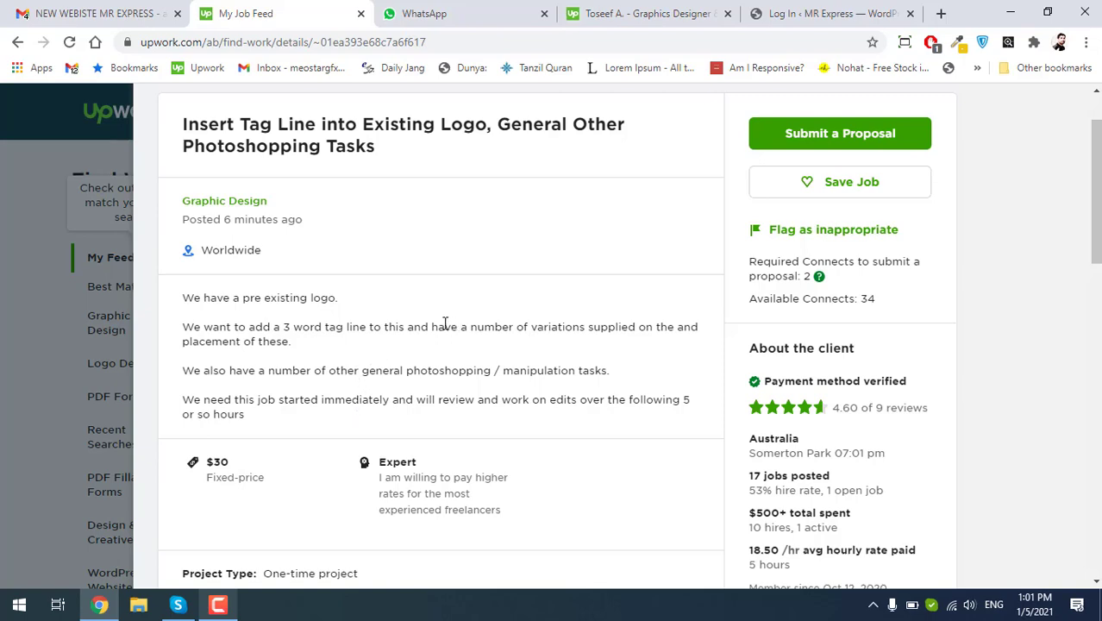
pyautogui.scroll(-3, 445, 323)
pyautogui.scroll(4, 444, 328)
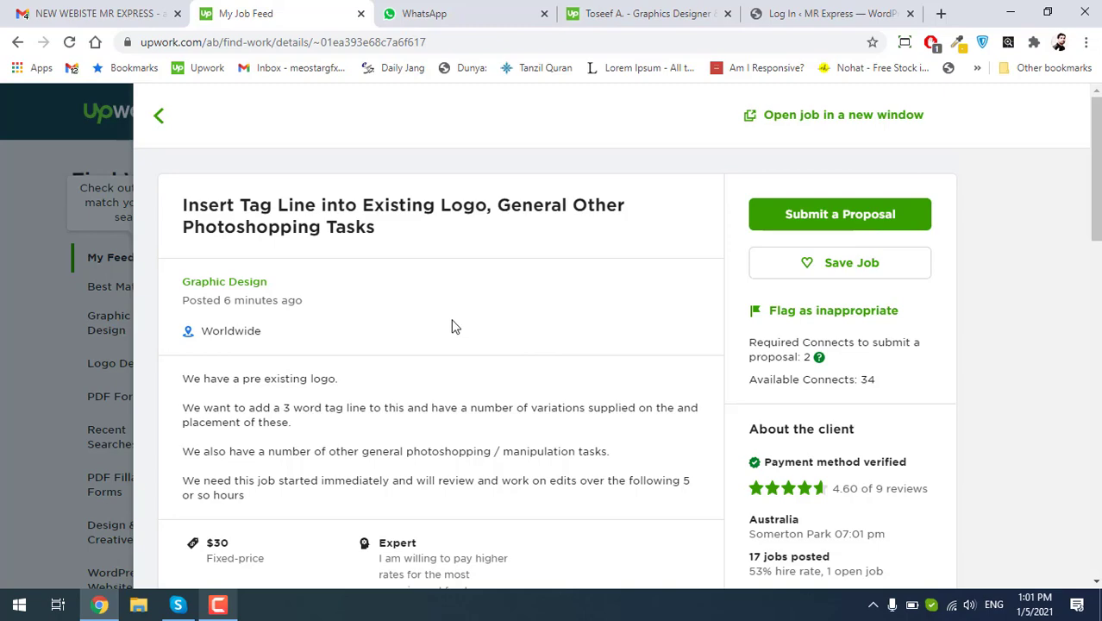
pyautogui.scroll(-3, 323, 278)
pyautogui.scroll(2, 332, 277)
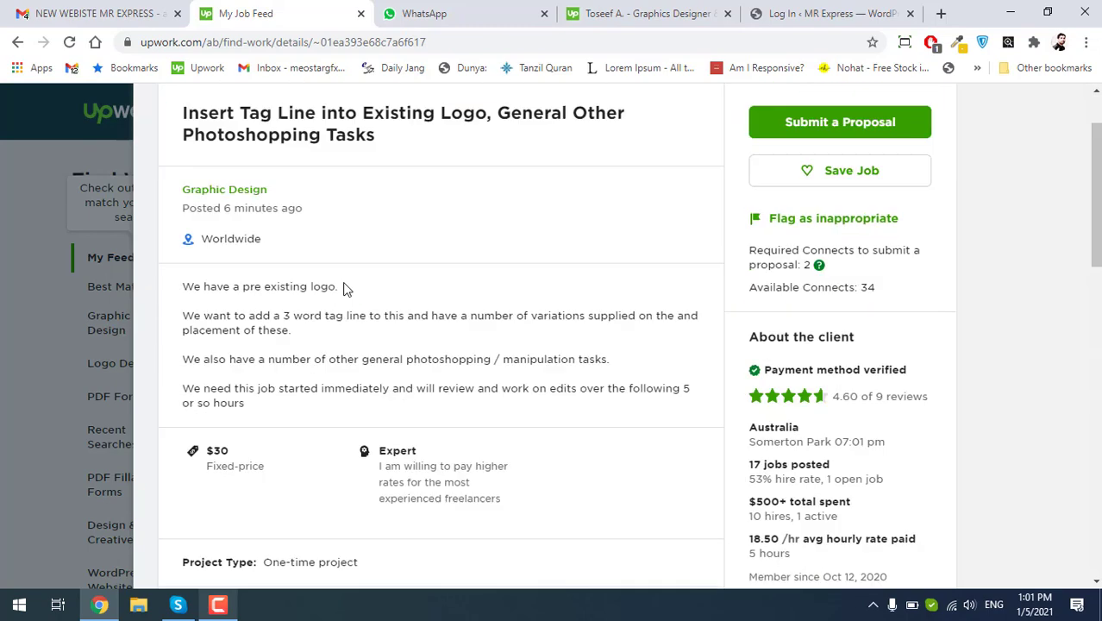
pyautogui.scroll(-8, 345, 278)
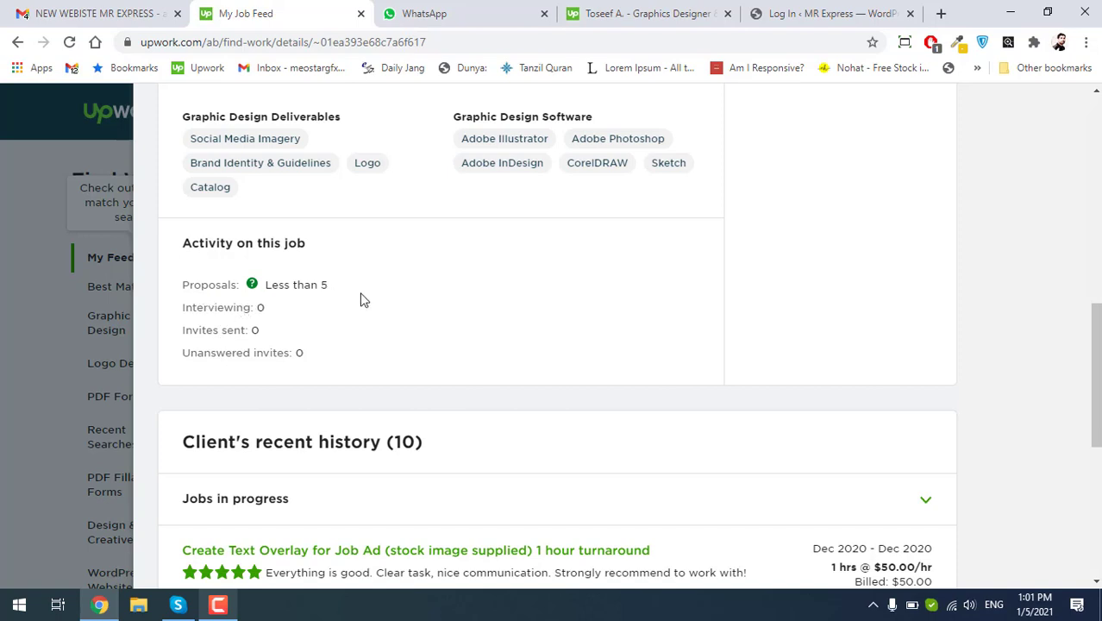
pyautogui.scroll(1, 361, 297)
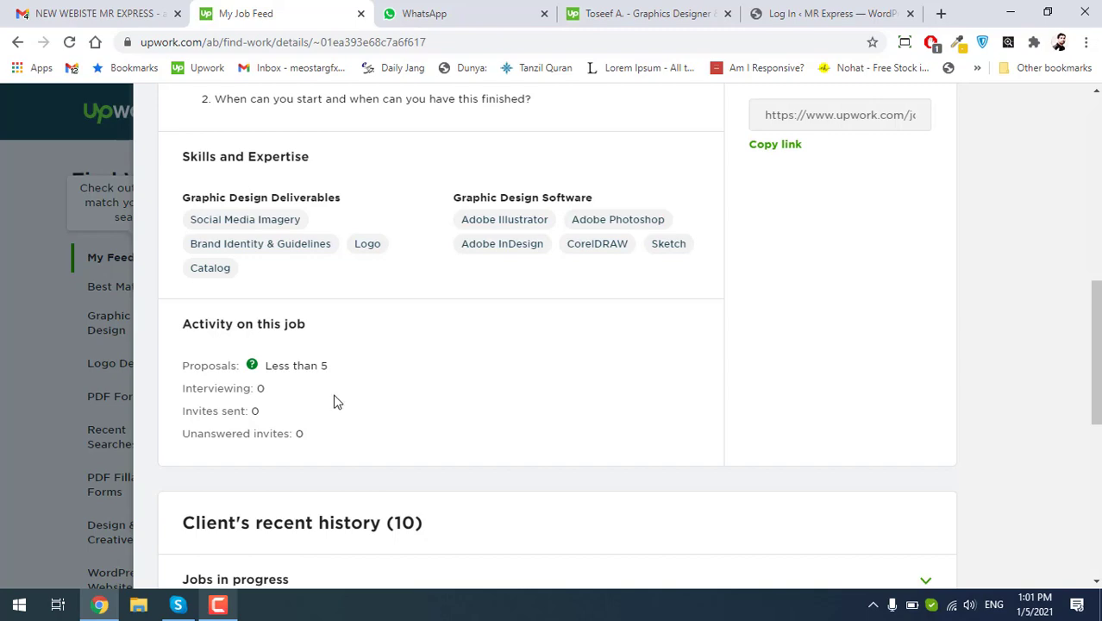
pyautogui.scroll(-5, 337, 398)
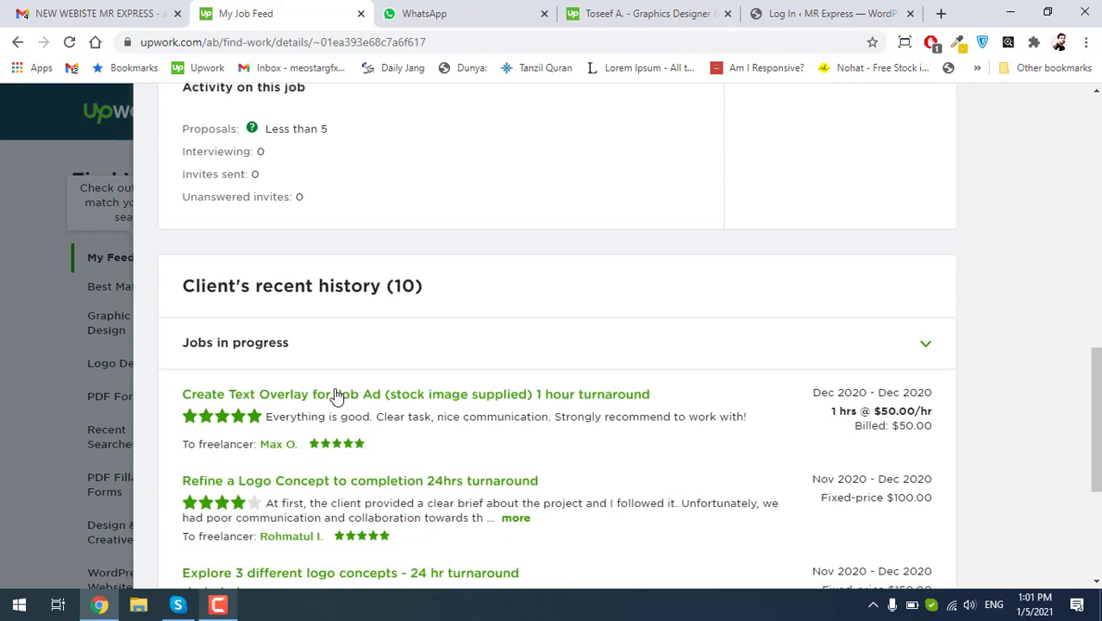
pyautogui.scroll(10, 384, 379)
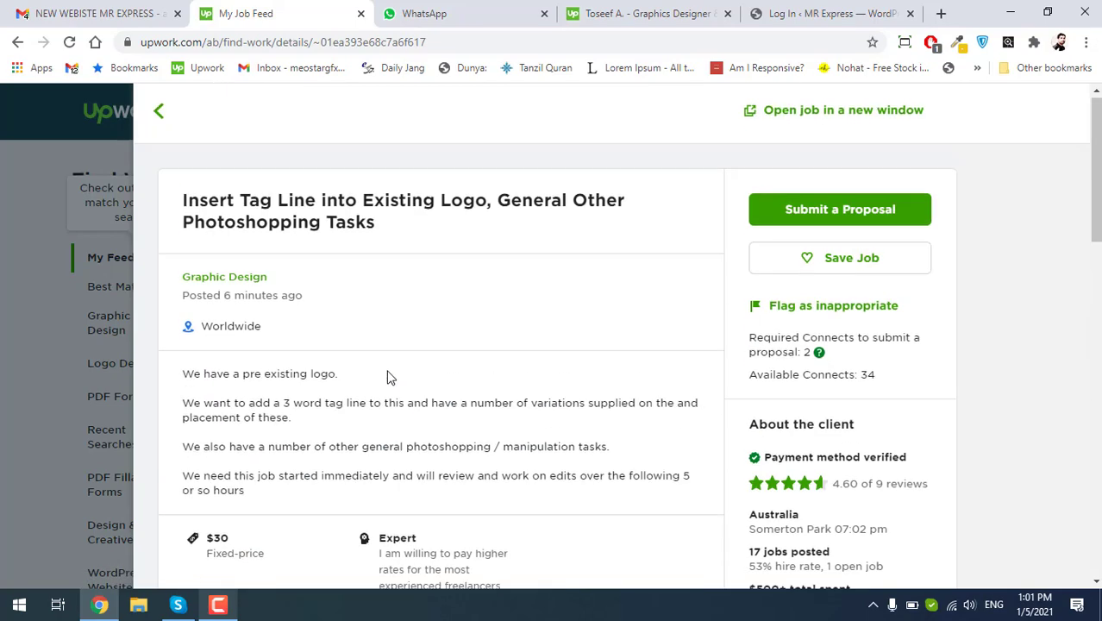
# - Start a proposal for the job and check the specialized profile choices, keeping General profile
pyautogui.click(834, 216)
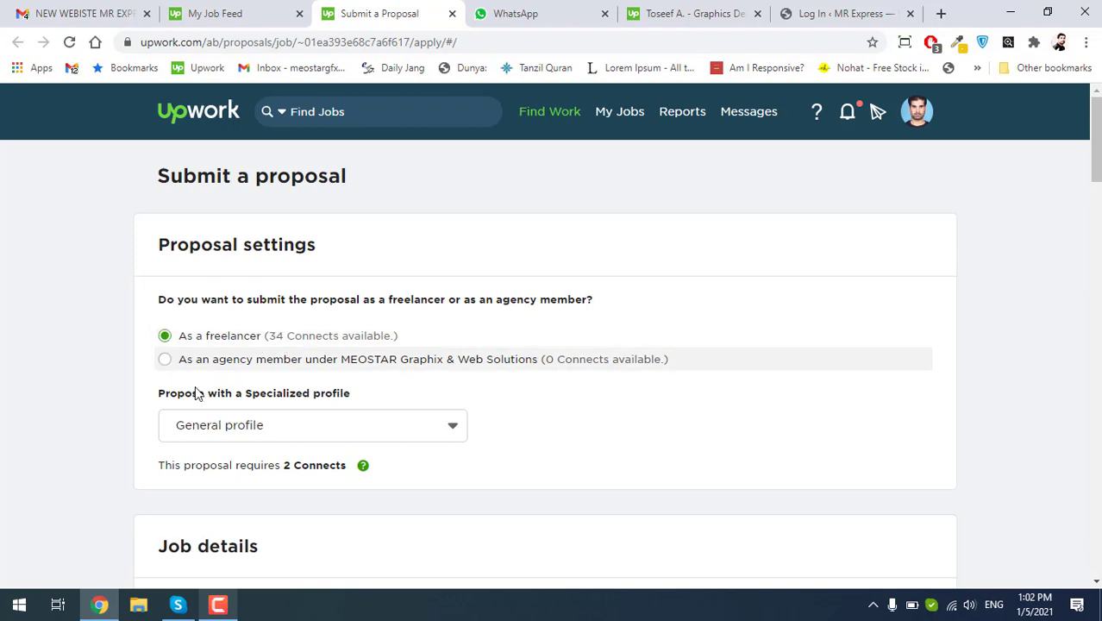
pyautogui.scroll(-2, 285, 303)
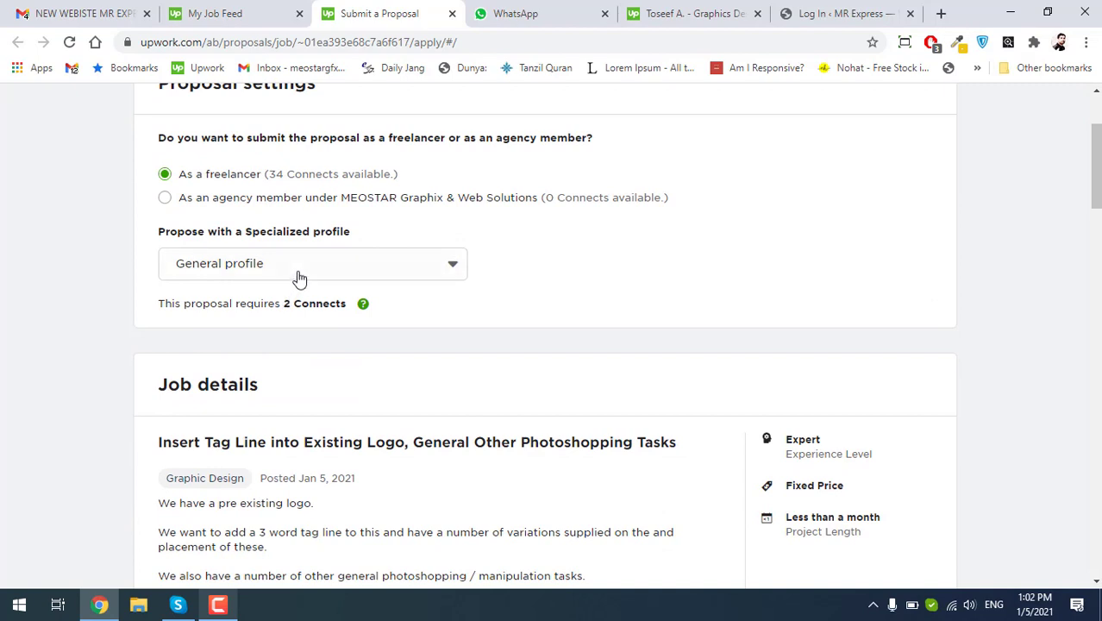
pyautogui.click(302, 276)
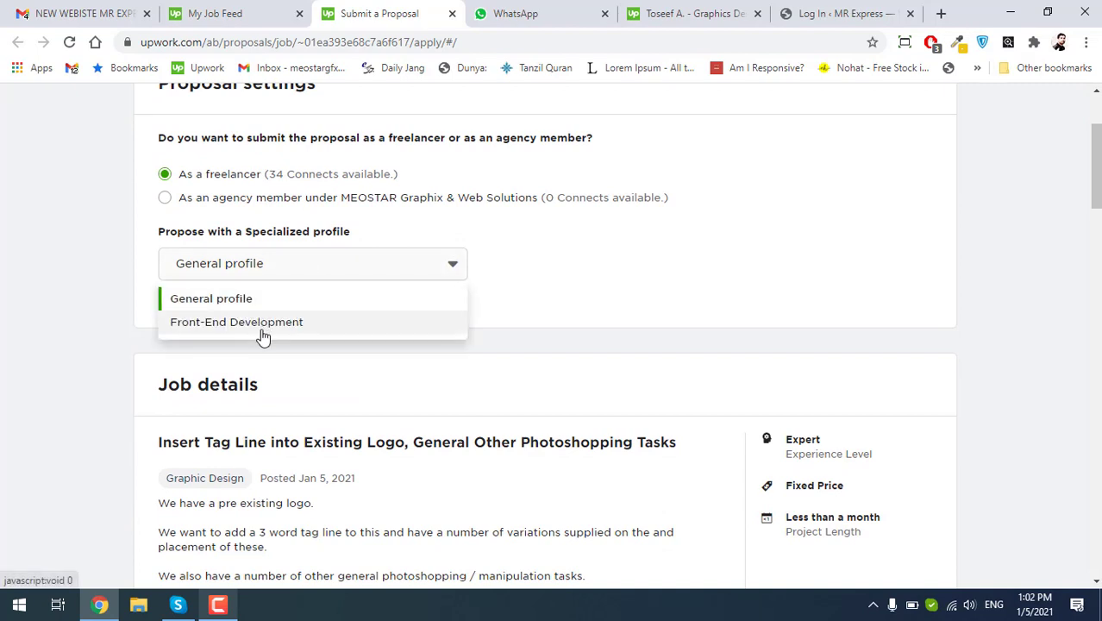
pyautogui.click(556, 234)
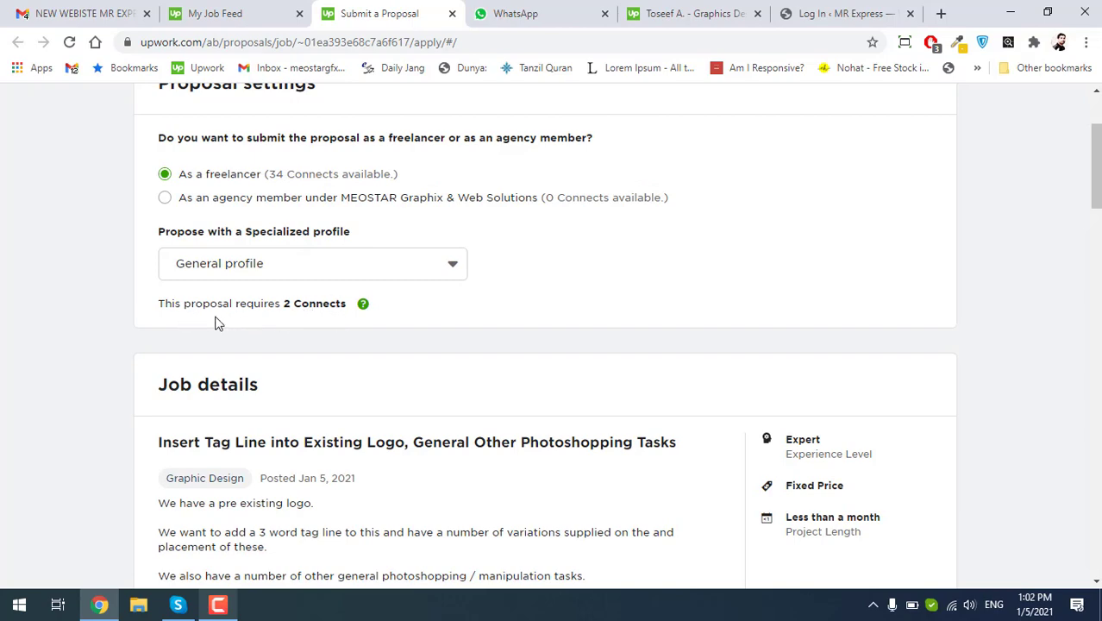
# - Set the proposal's payment terms to By project and check the bid, service fee and amount received
pyautogui.scroll(-5, 244, 322)
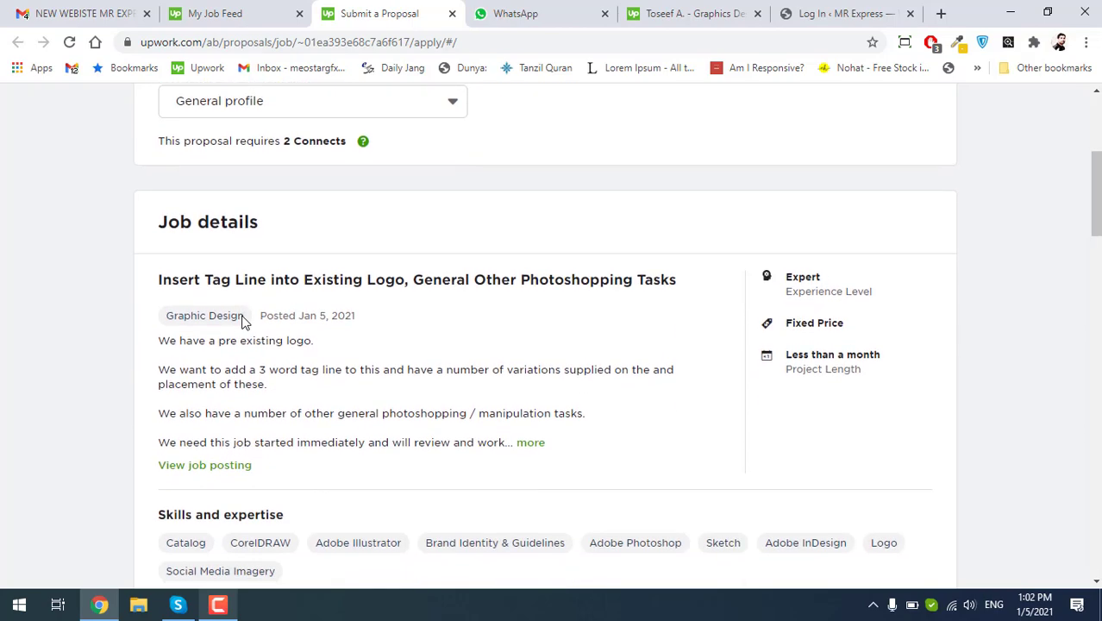
pyautogui.scroll(-1, 244, 317)
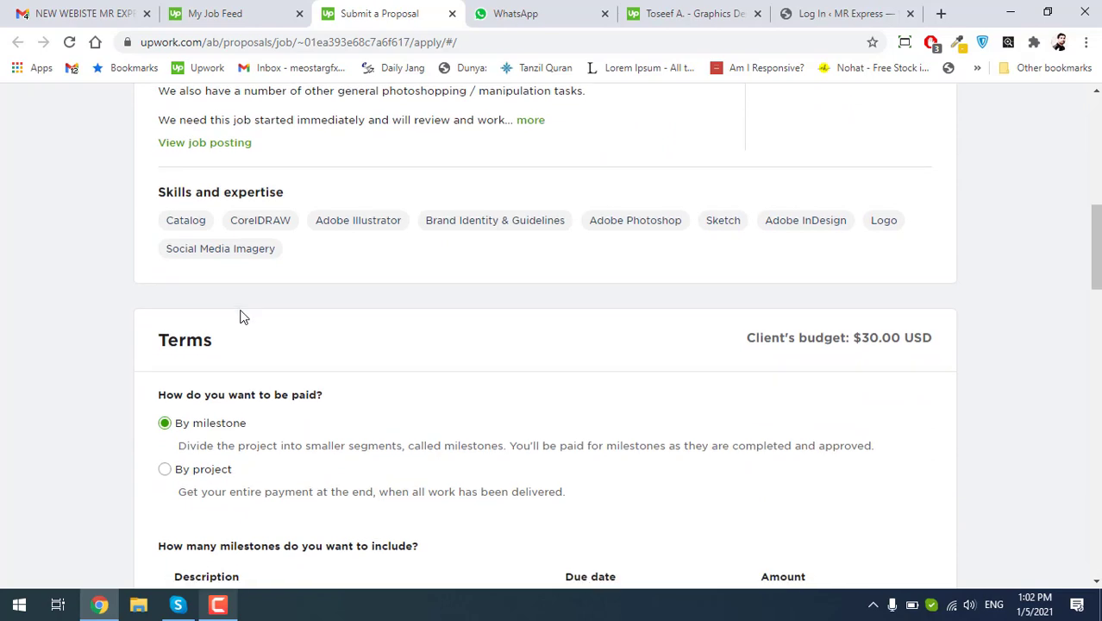
pyautogui.scroll(4, 242, 315)
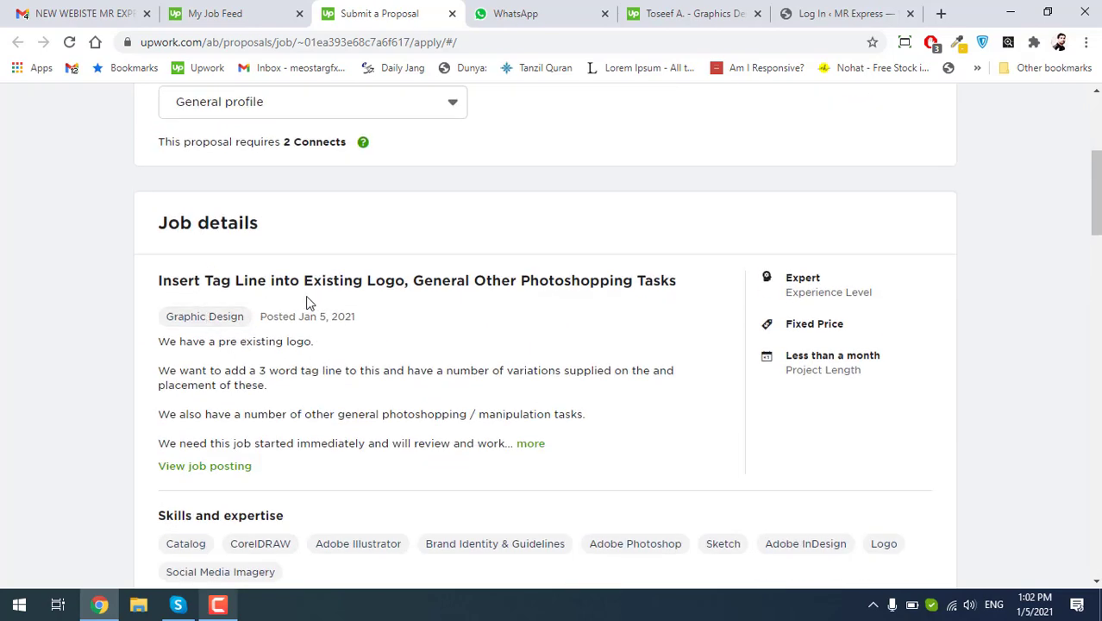
pyautogui.scroll(-3, 357, 381)
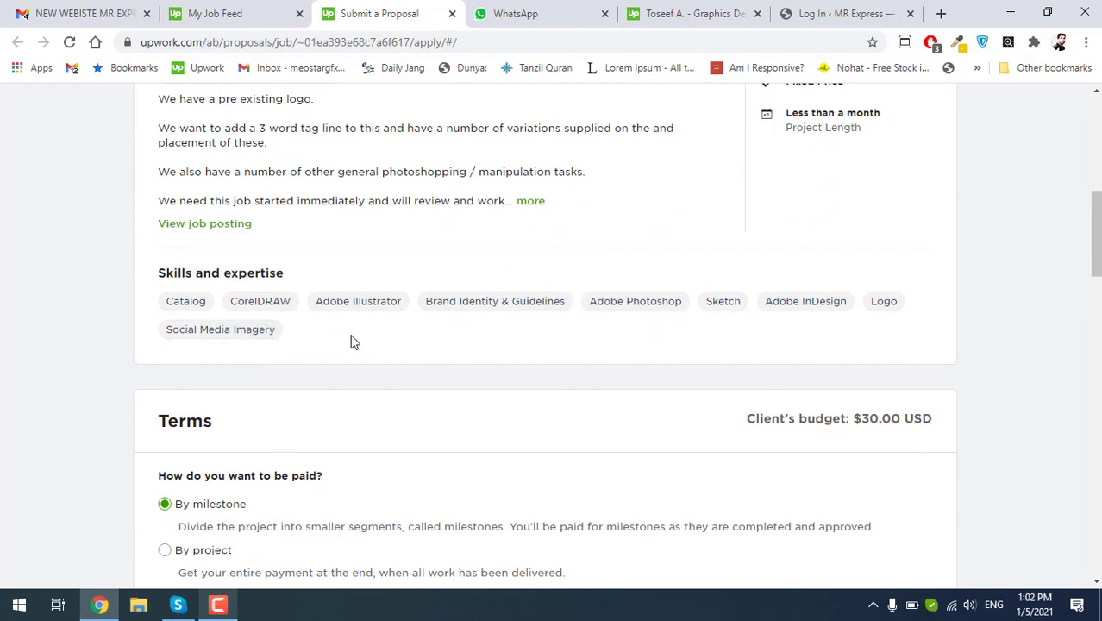
pyautogui.scroll(-1, 275, 399)
pyautogui.scroll(-2, 248, 423)
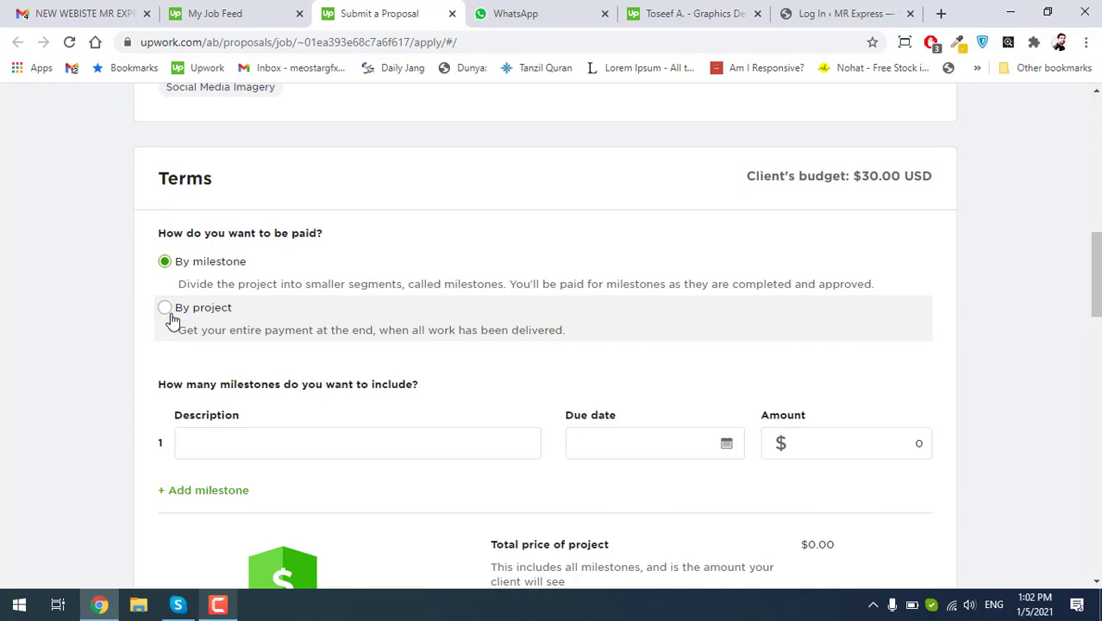
pyautogui.click(202, 318)
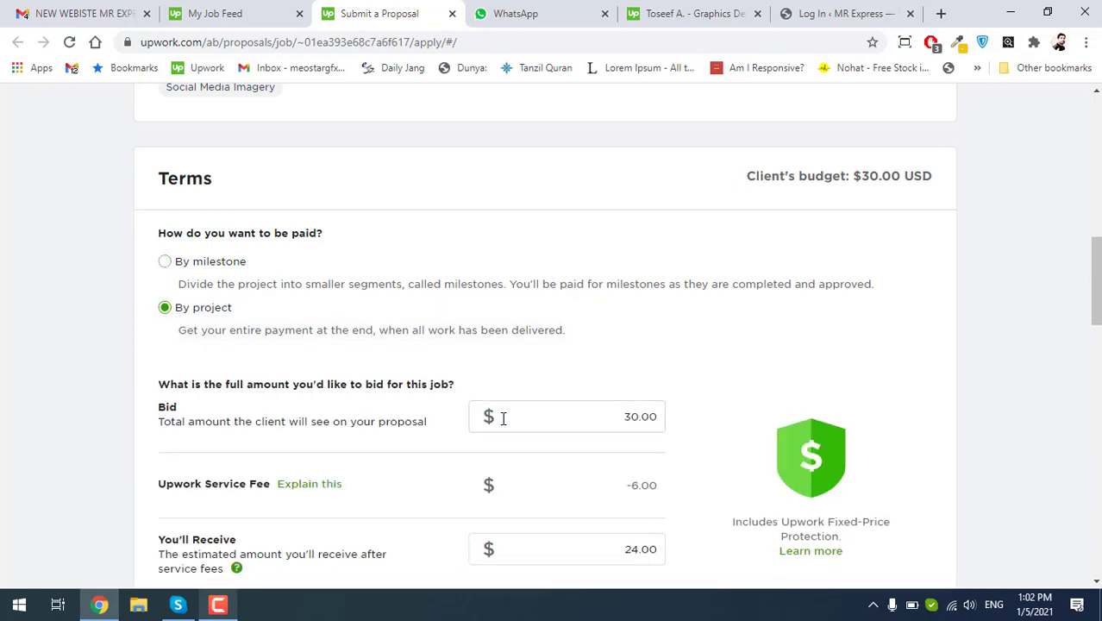
pyautogui.scroll(-1, 556, 400)
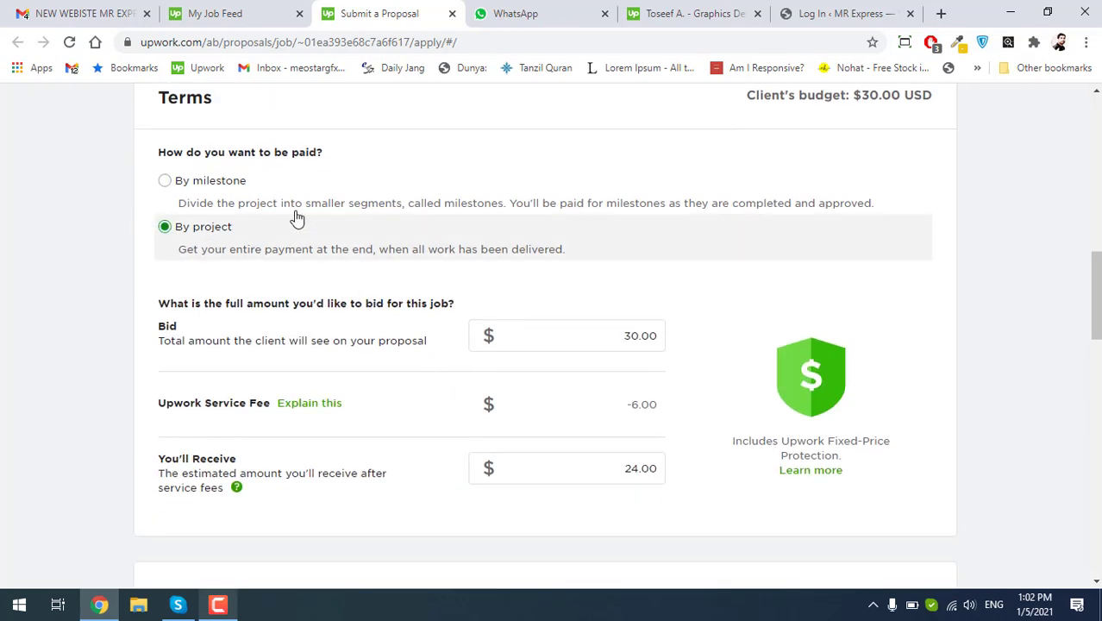
pyautogui.scroll(6, 295, 313)
pyautogui.scroll(-7, 295, 314)
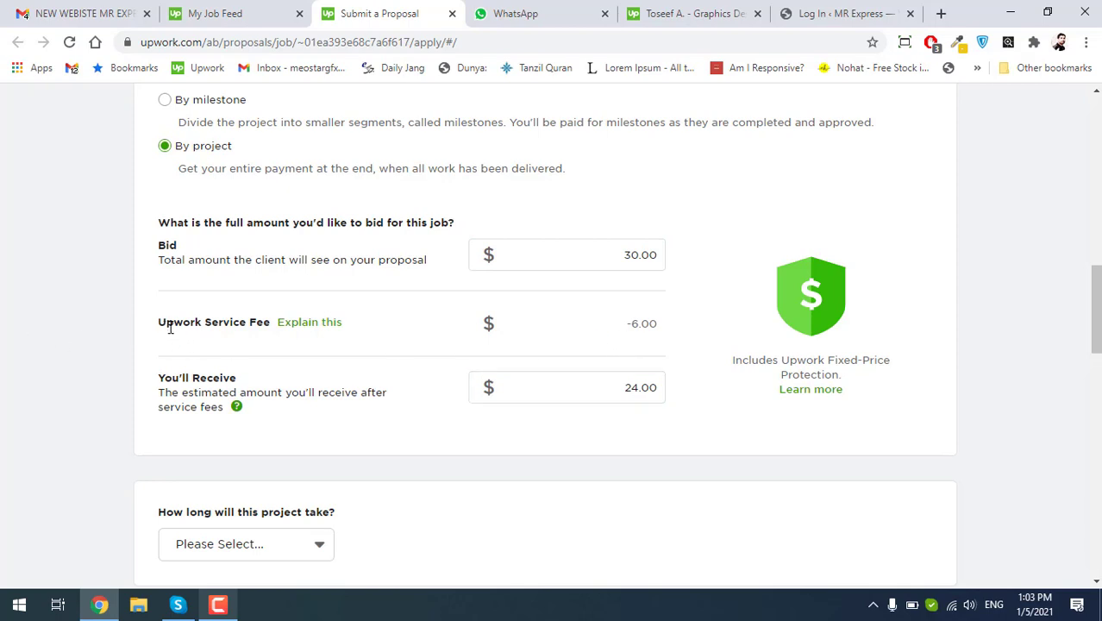
pyautogui.click(627, 394)
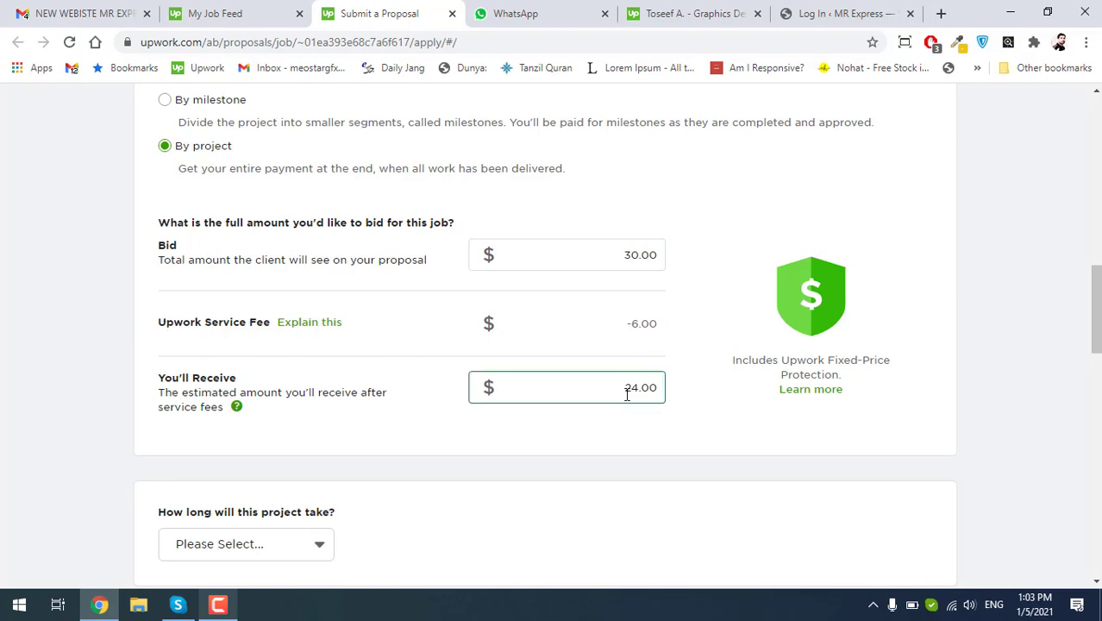
# - Set the project duration to Less than 1 month and recheck the other duration options
pyautogui.scroll(-2, 538, 400)
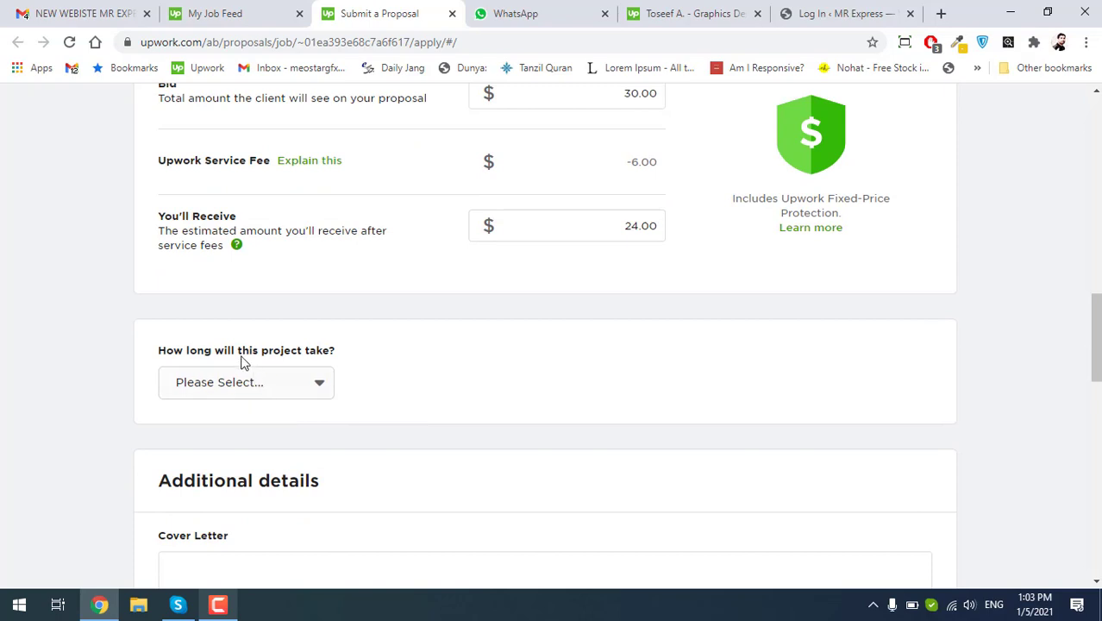
pyautogui.click(316, 385)
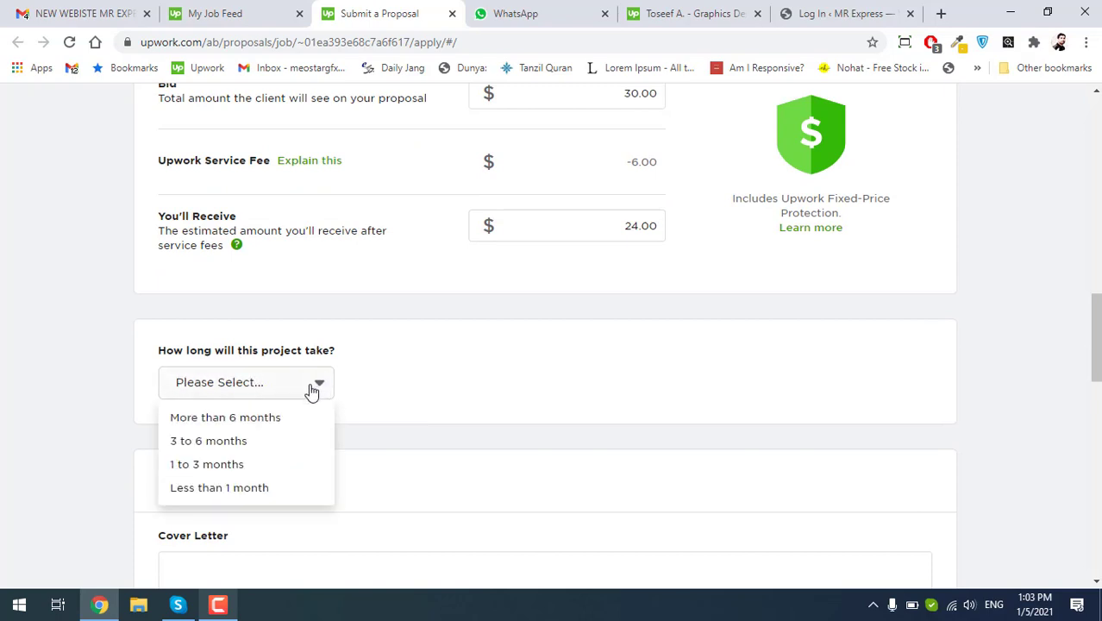
pyautogui.click(237, 488)
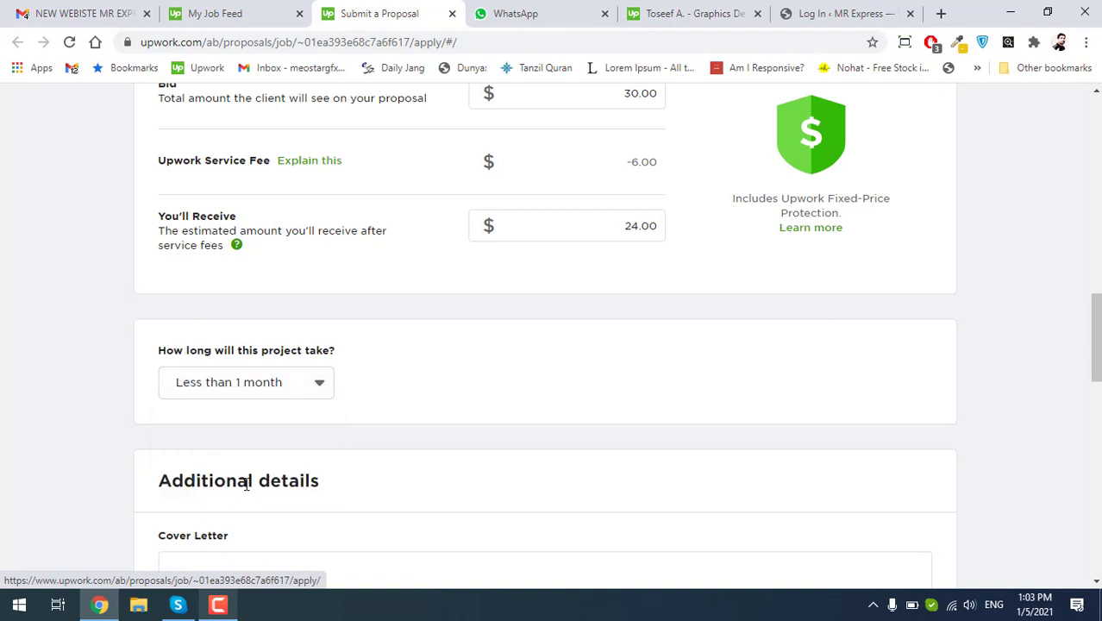
pyautogui.scroll(-2, 240, 390)
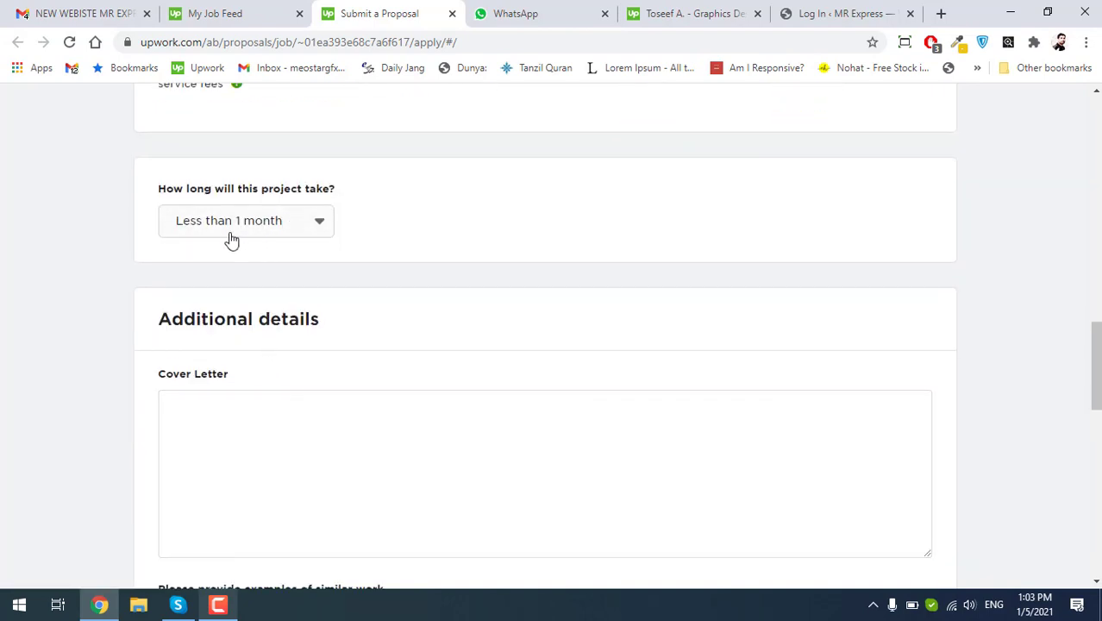
pyautogui.click(263, 224)
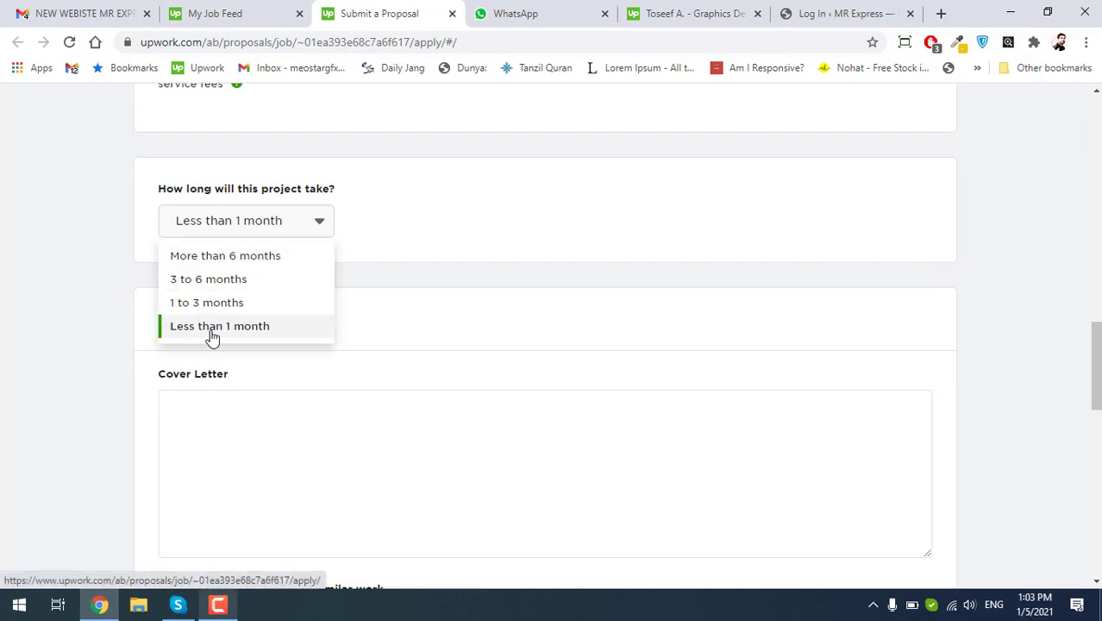
pyautogui.click(275, 226)
# - Switch to the Odesk Application document in Word and copy the first letter from "I am a Graphics designer" through "Regards,"
pyautogui.click(263, 398)
pyautogui.scroll(-1, 234, 372)
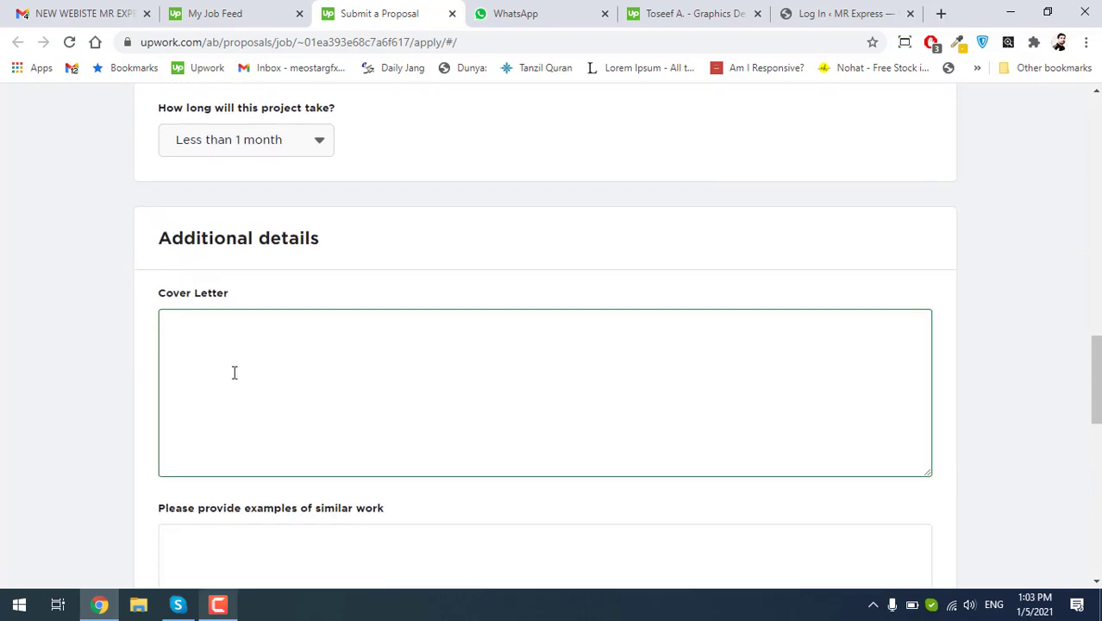
pyautogui.scroll(-1, 233, 374)
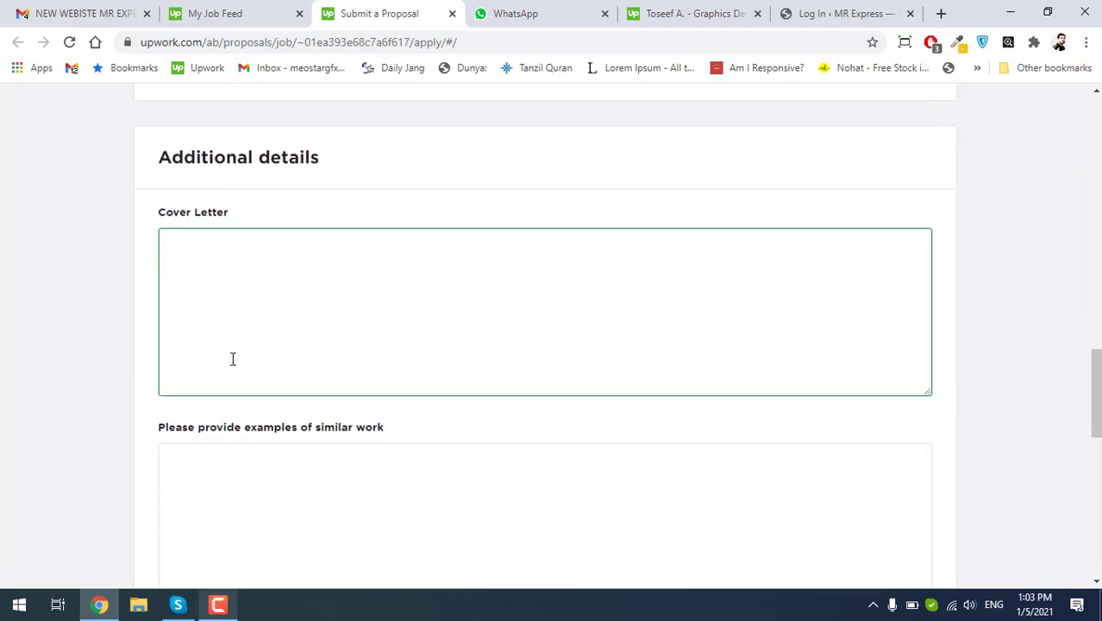
pyautogui.click(662, 12)
pyautogui.hotkey('alt', 'Tab')
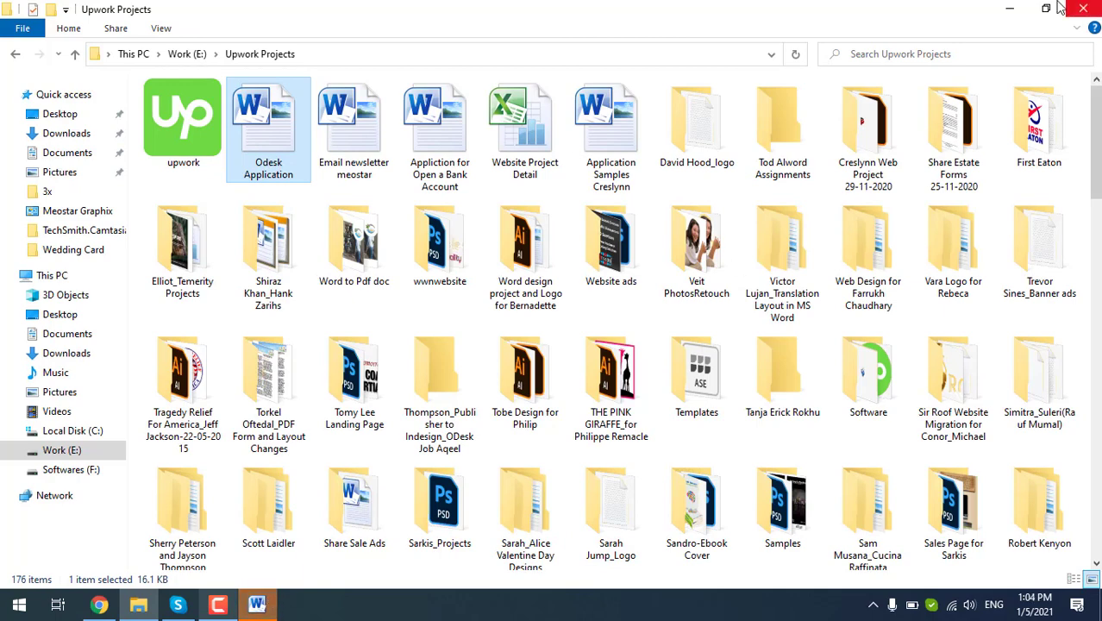
pyautogui.click(1010, 9)
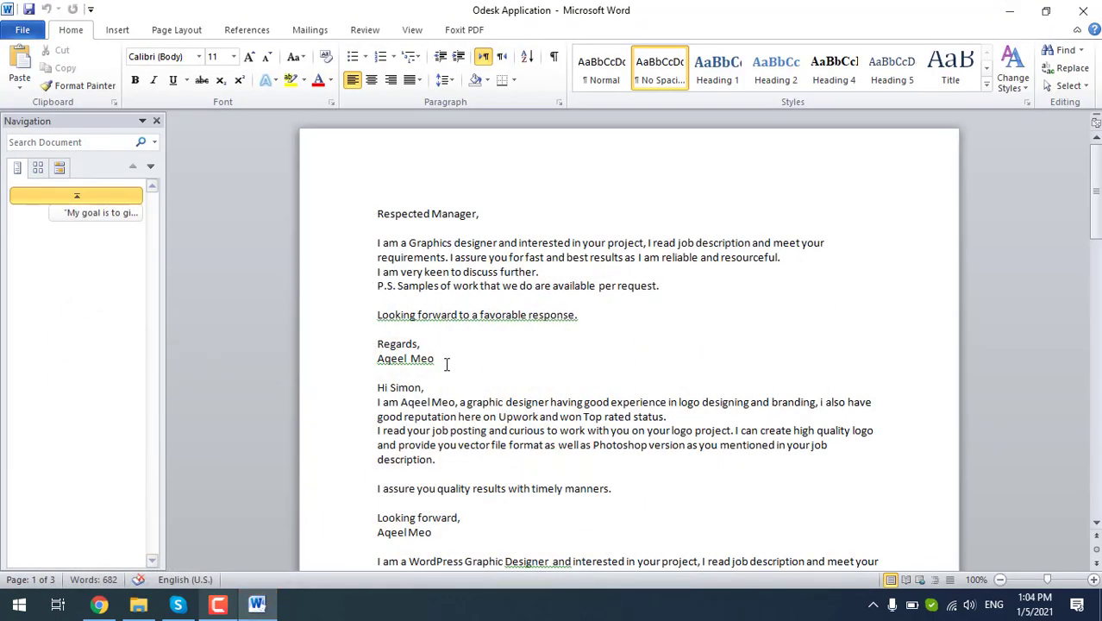
pyautogui.moveTo(446, 363); pyautogui.dragTo(373, 239)
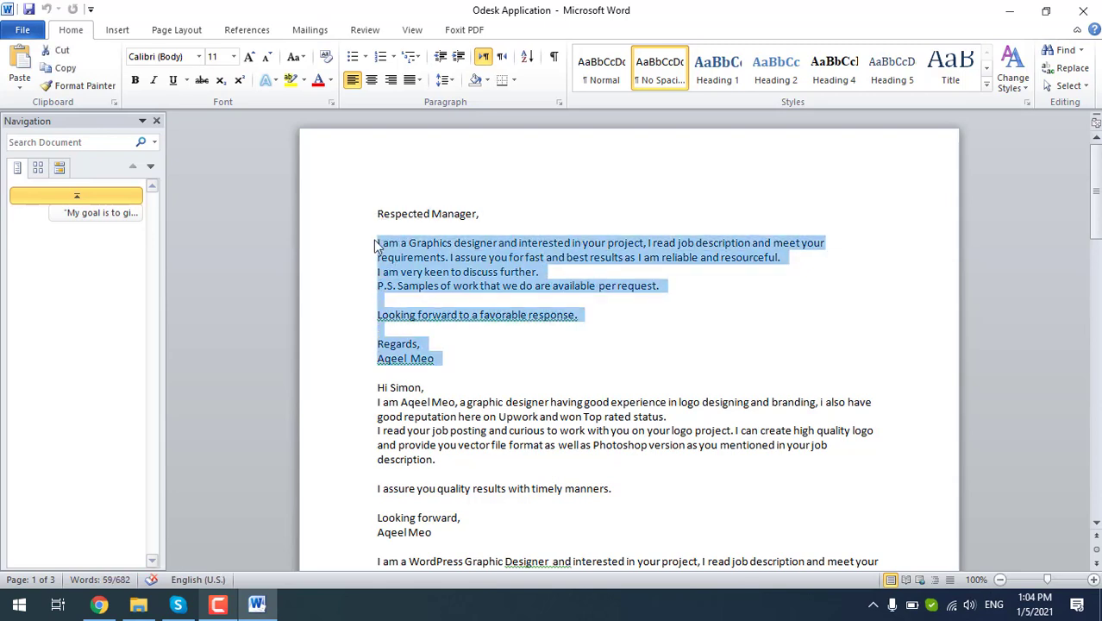
pyautogui.moveTo(421, 344); pyautogui.dragTo(377, 248)
pyautogui.hotkey('ctrl', 'c')
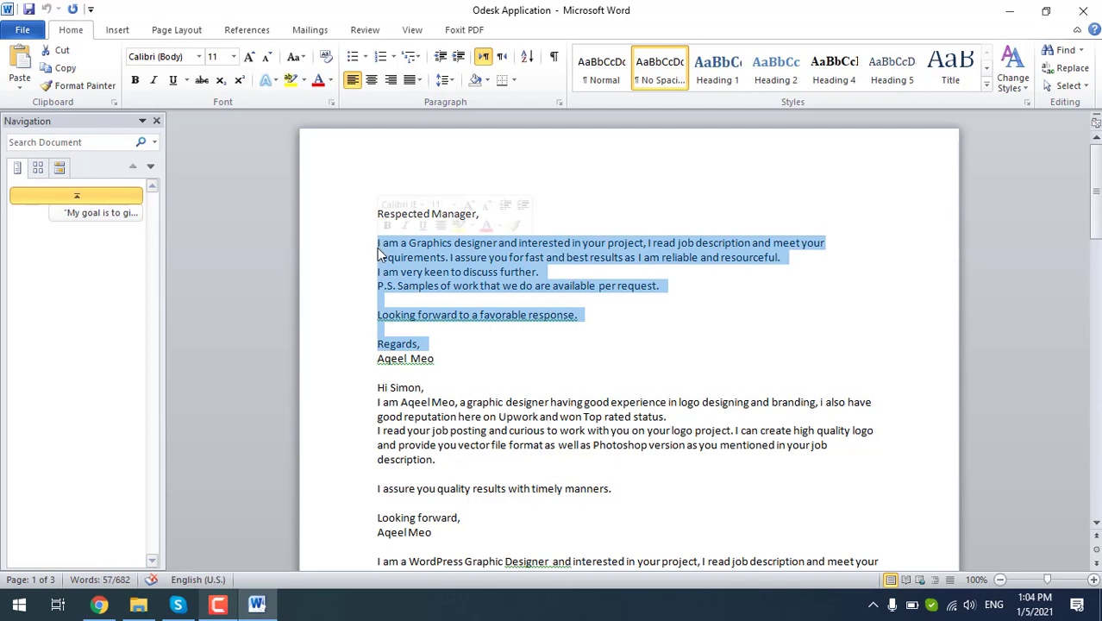
# - Return to the proposal form in Chrome and paste the copied letter text into the Cover Letter
pyautogui.hotkey('alt', 'Tab')
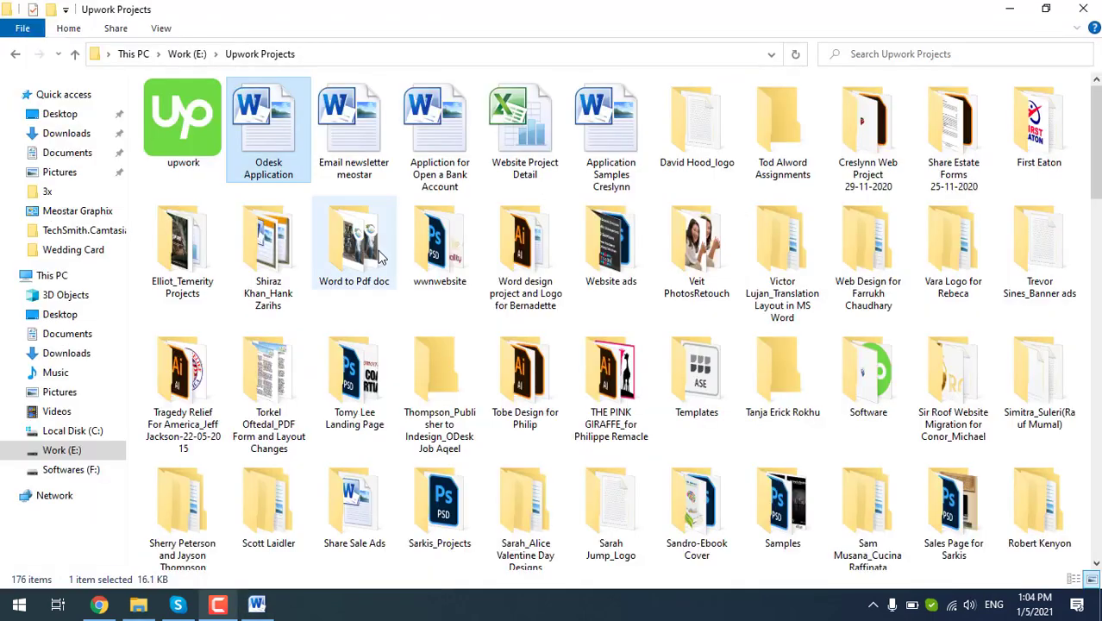
pyautogui.click(107, 605)
pyautogui.click(357, 10)
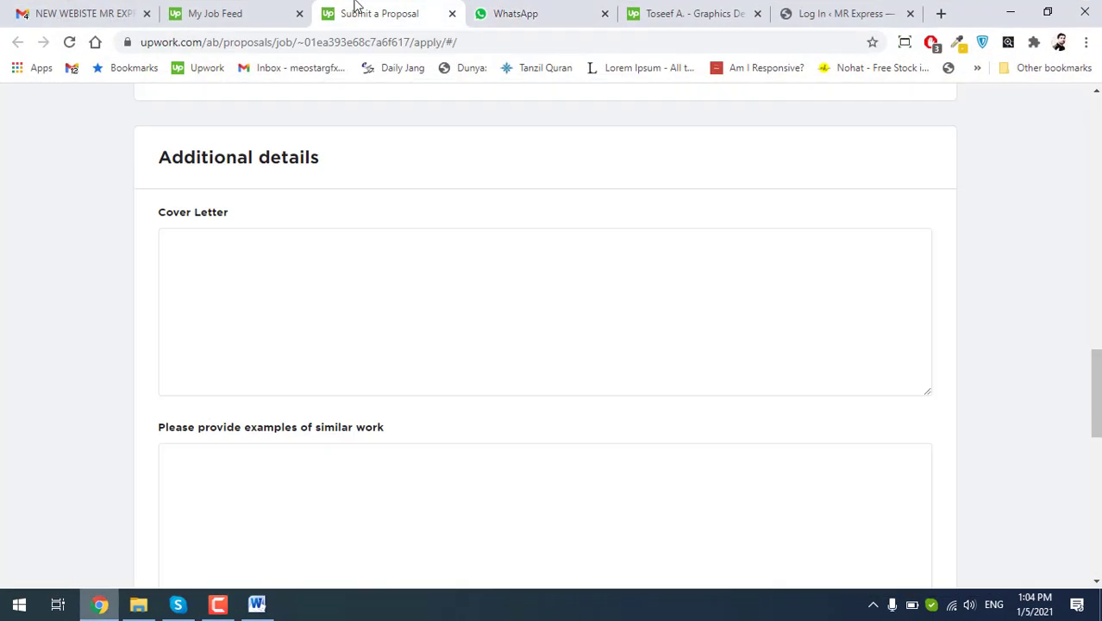
pyautogui.click(361, 267)
pyautogui.hotkey('ctrl', 'v')
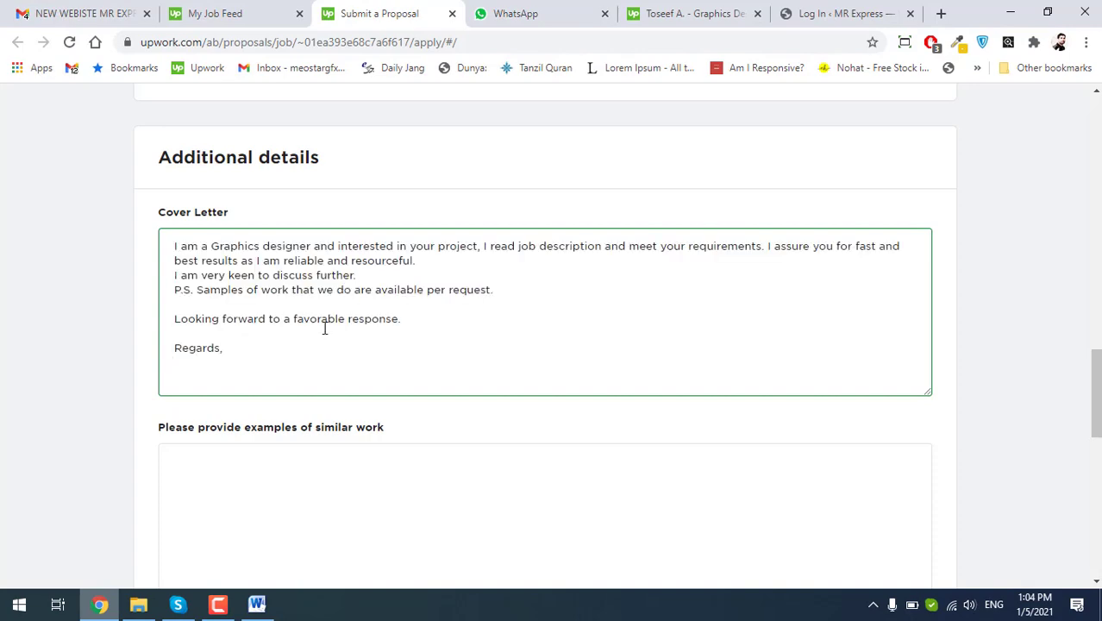
pyautogui.scroll(12, 325, 316)
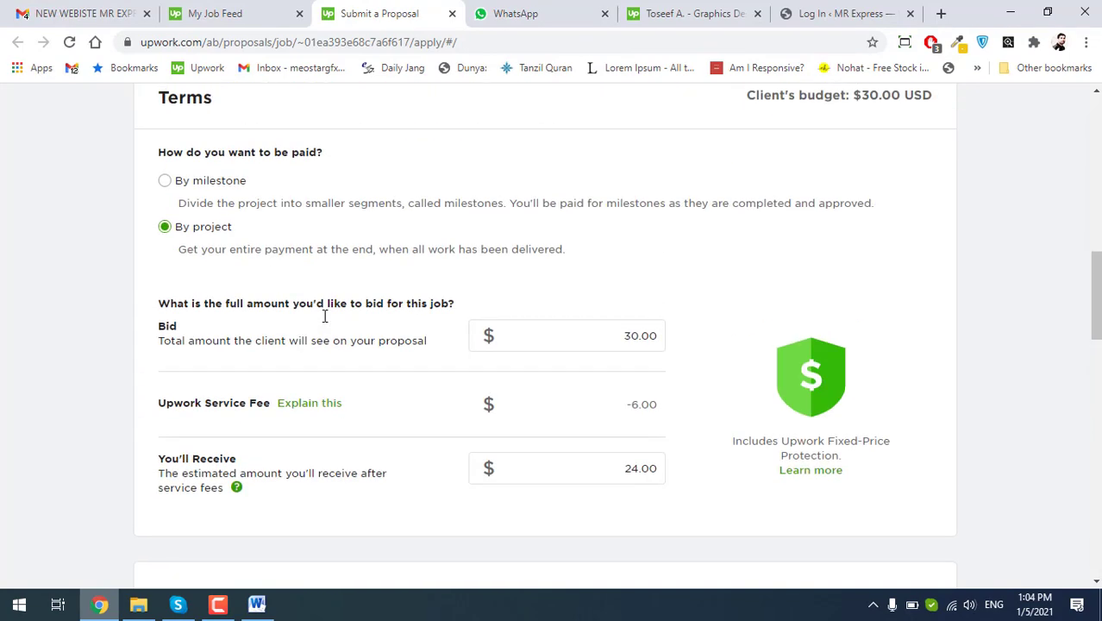
# - Review the job posting in My Job Feed and expand the full client feedback on the $100.00 Refine a Logo Concept job
pyautogui.scroll(-15, 324, 316)
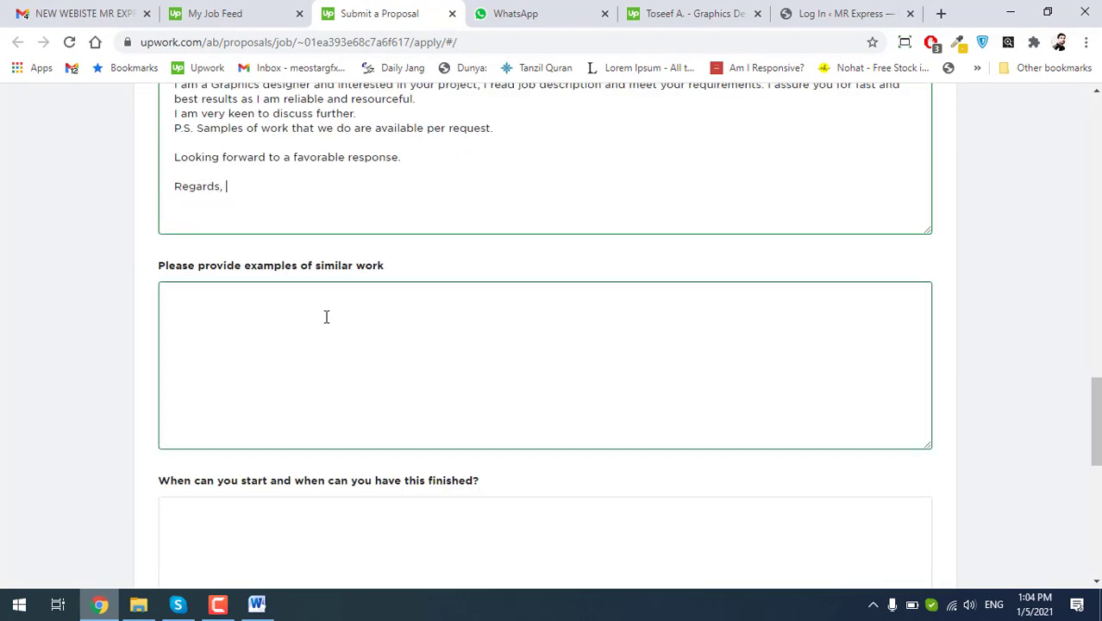
pyautogui.click(278, 10)
pyautogui.scroll(-12, 345, 354)
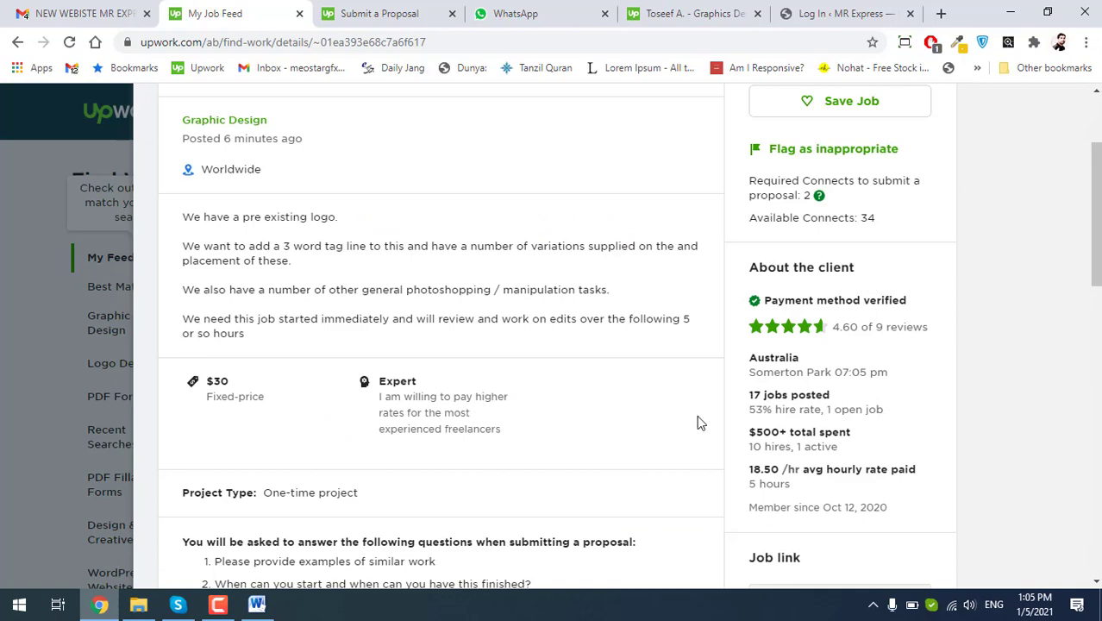
pyautogui.scroll(-10, 601, 425)
pyautogui.scroll(-2, 512, 416)
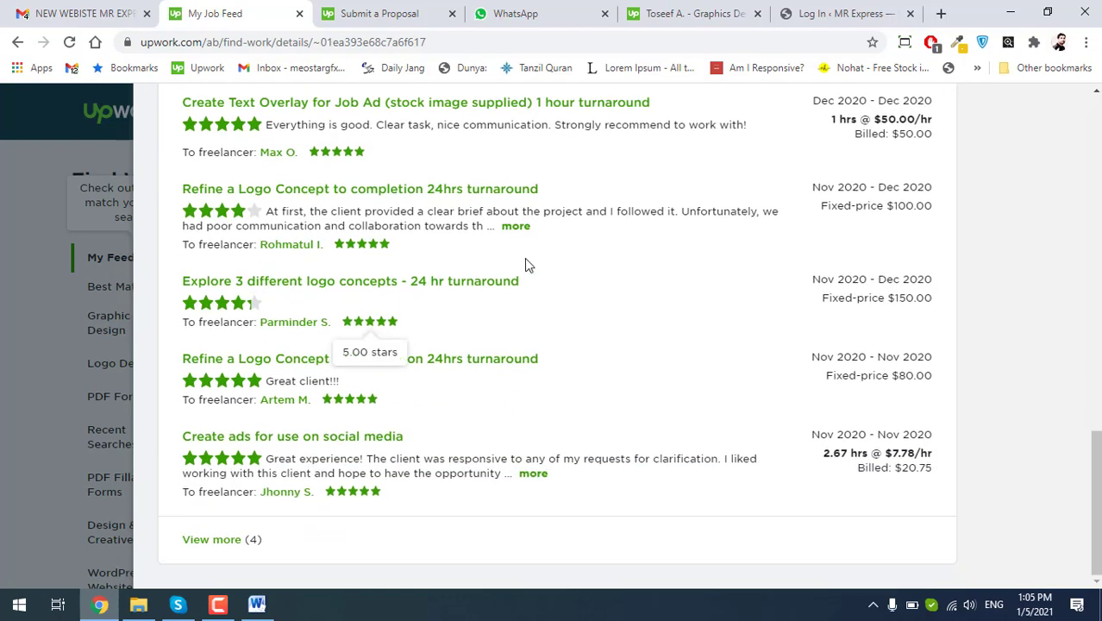
pyautogui.click(517, 226)
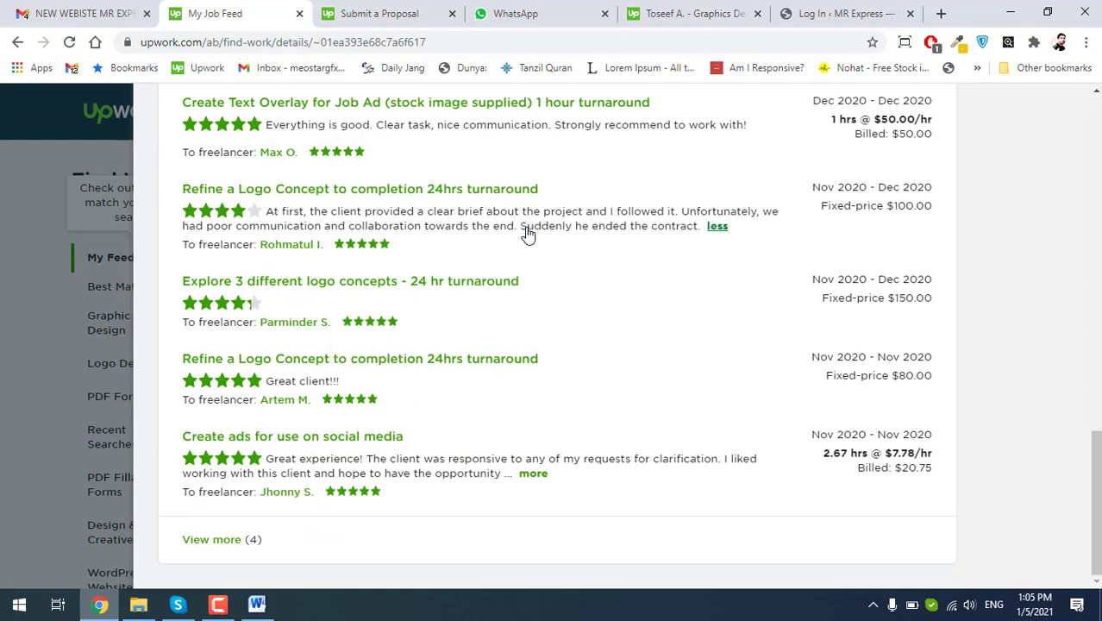
# - Return to the proposal form, sign the Cover Letter with the freelancer's name and insert a blank line before "I am very keen to discuss further."
pyautogui.click(367, 13)
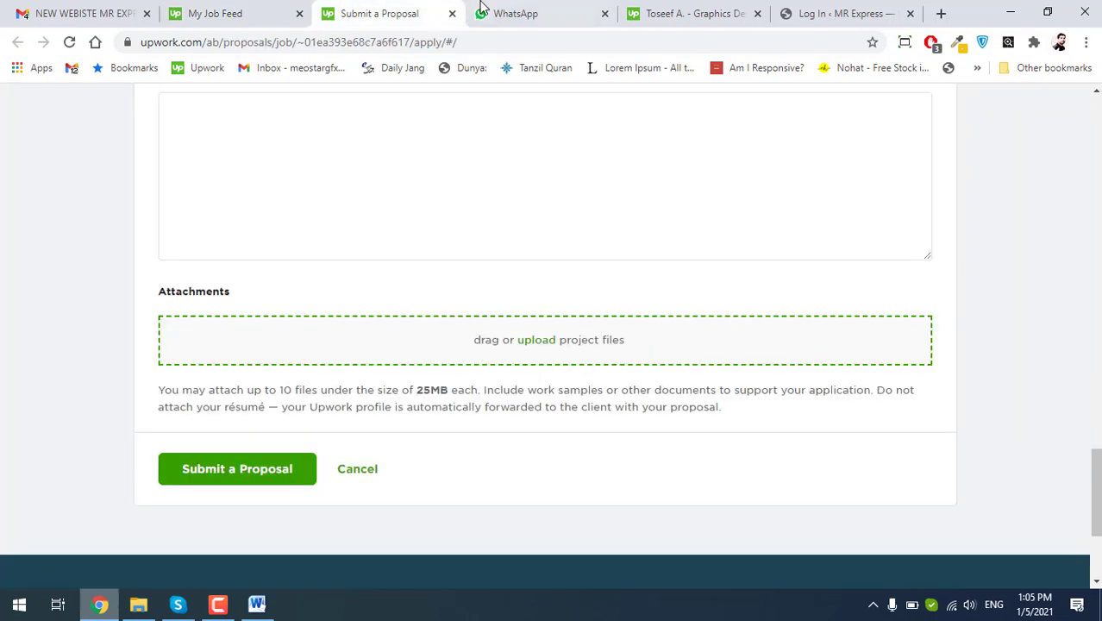
pyautogui.scroll(4, 389, 435)
pyautogui.scroll(4, 389, 439)
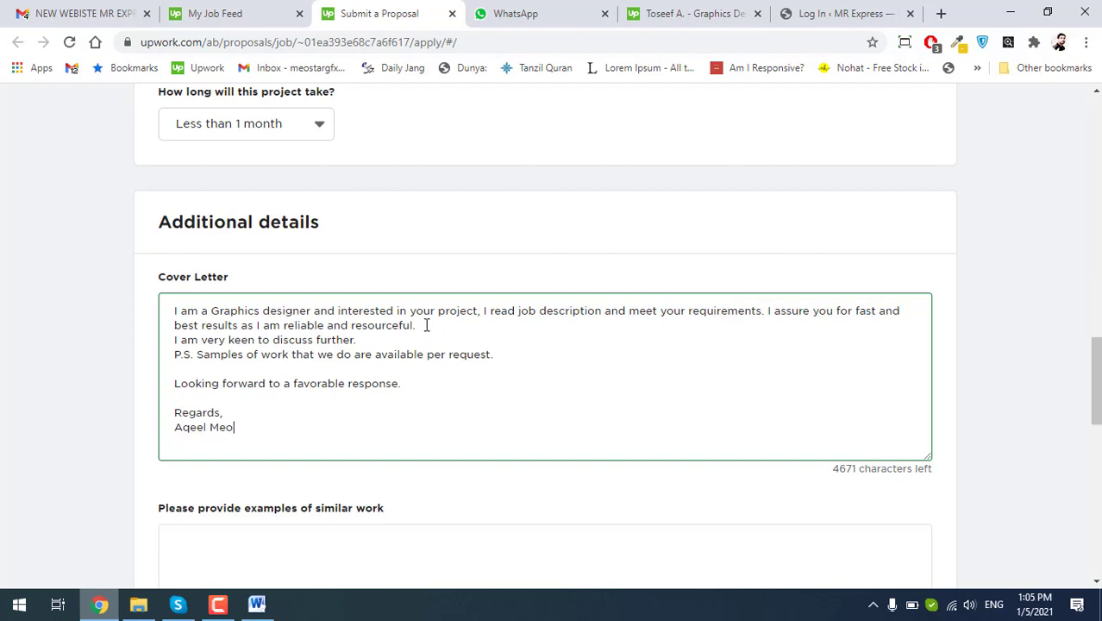
pyautogui.press('Return')
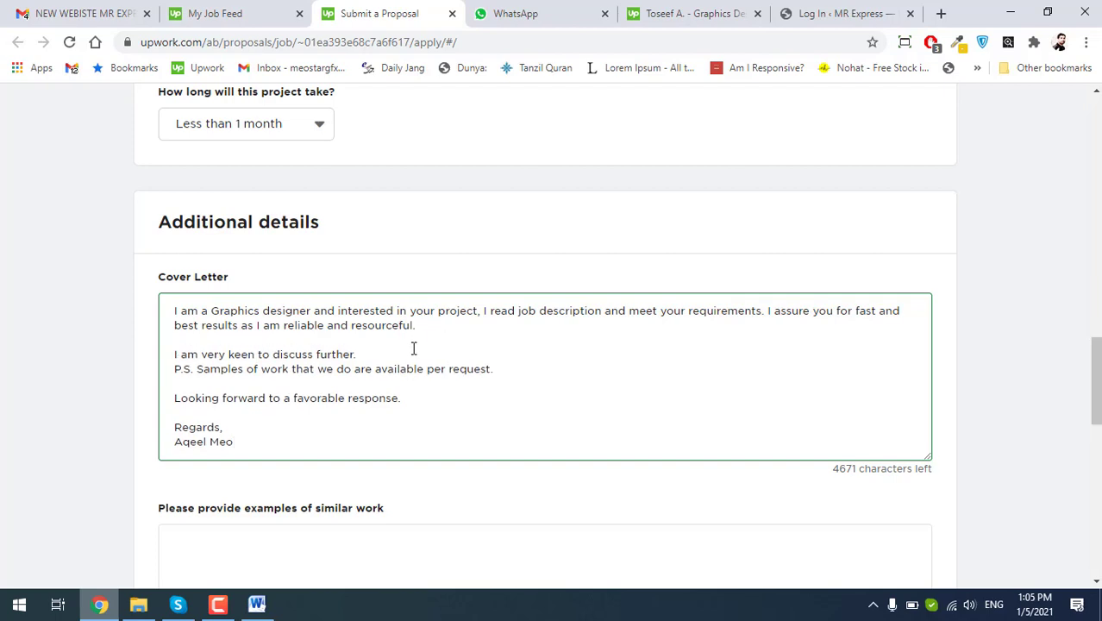
# - Delete the P.S. line about work samples from the Cover Letter and join "Looking forward to a favorable response." to the sentence before it
pyautogui.tripleClick(399, 368)
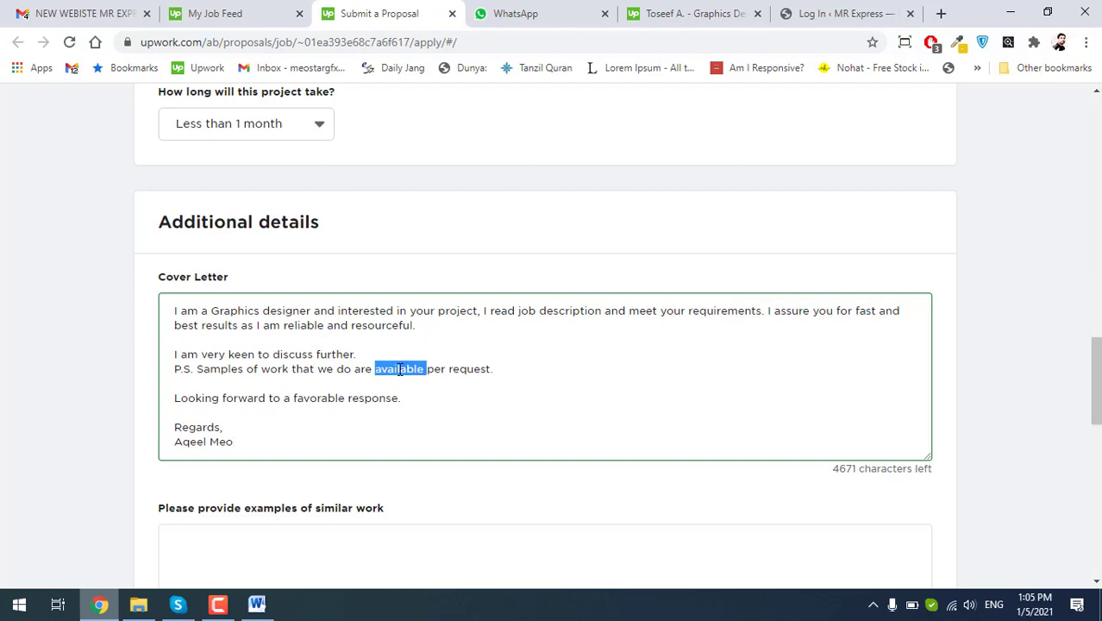
pyautogui.press('BackSpace')
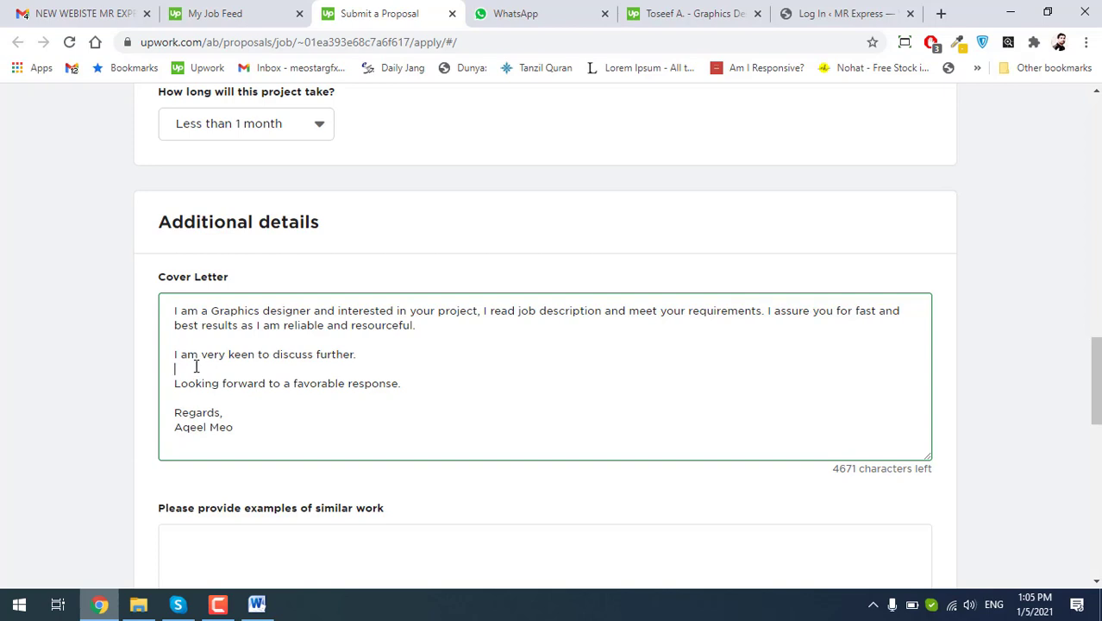
pyautogui.press('BackSpace')
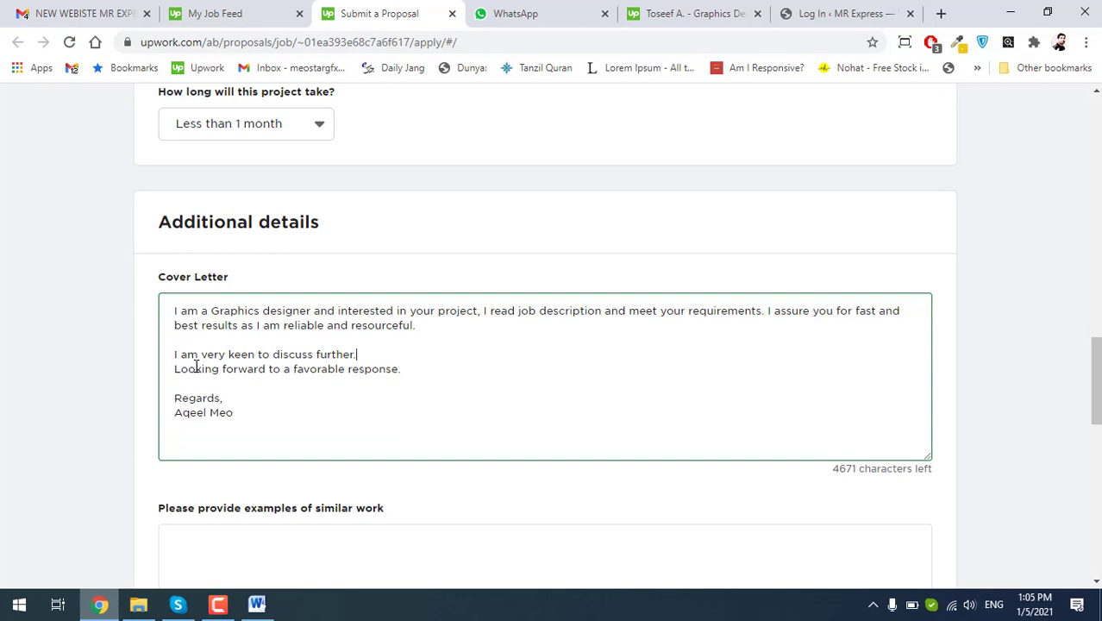
pyautogui.press('Delete')
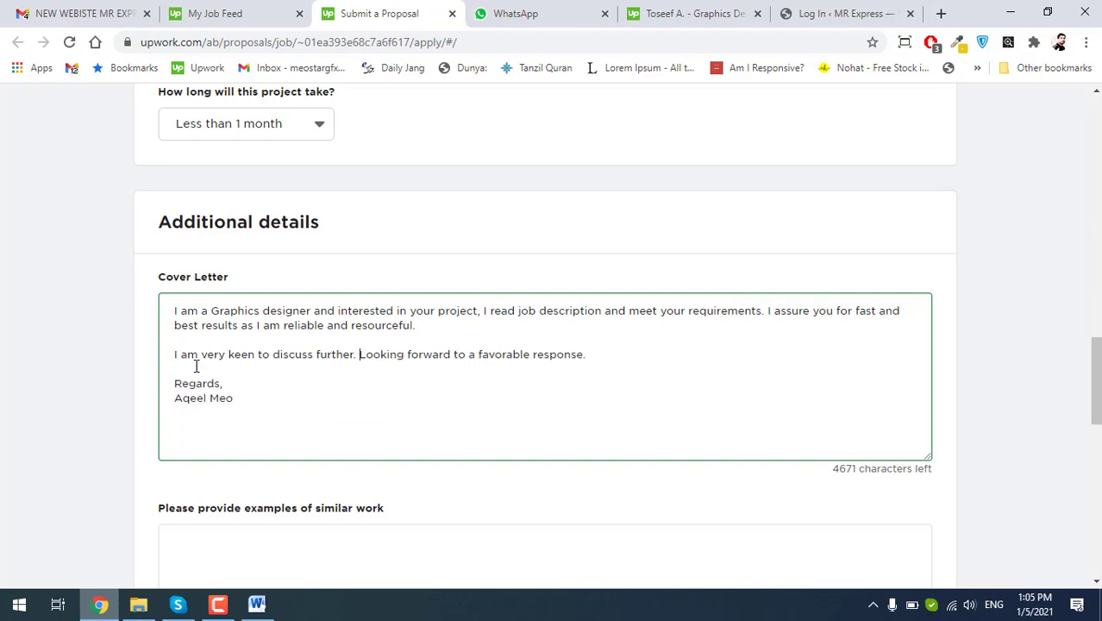
# - Answer the question about examples of similar work with "Please see attched files"
pyautogui.scroll(-2, 206, 413)
pyautogui.click(303, 408)
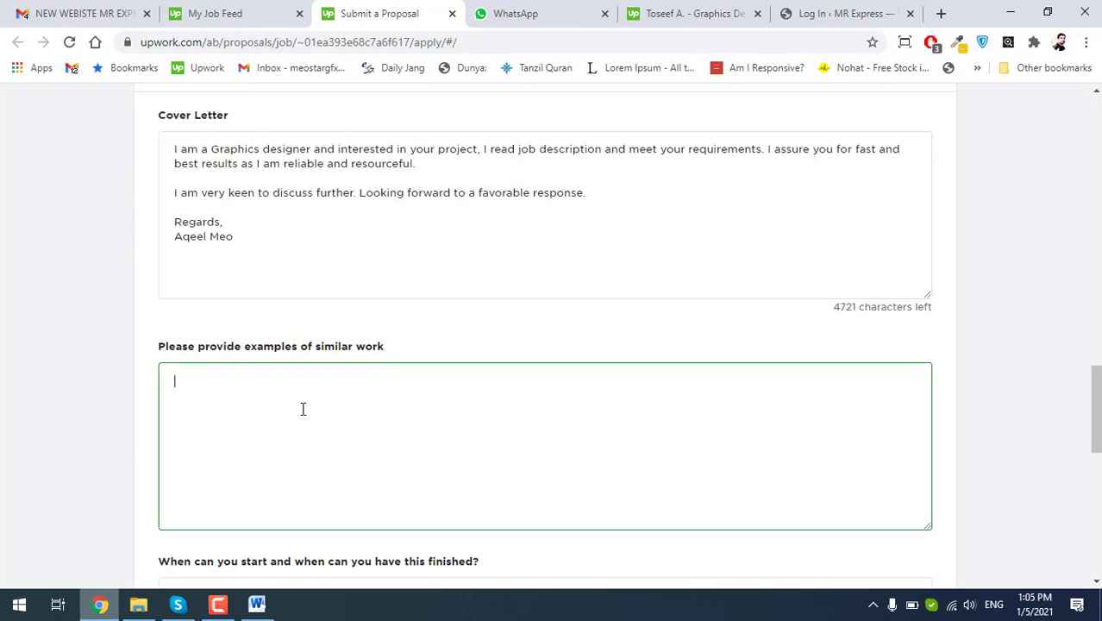
pyautogui.scroll(-2, 231, 504)
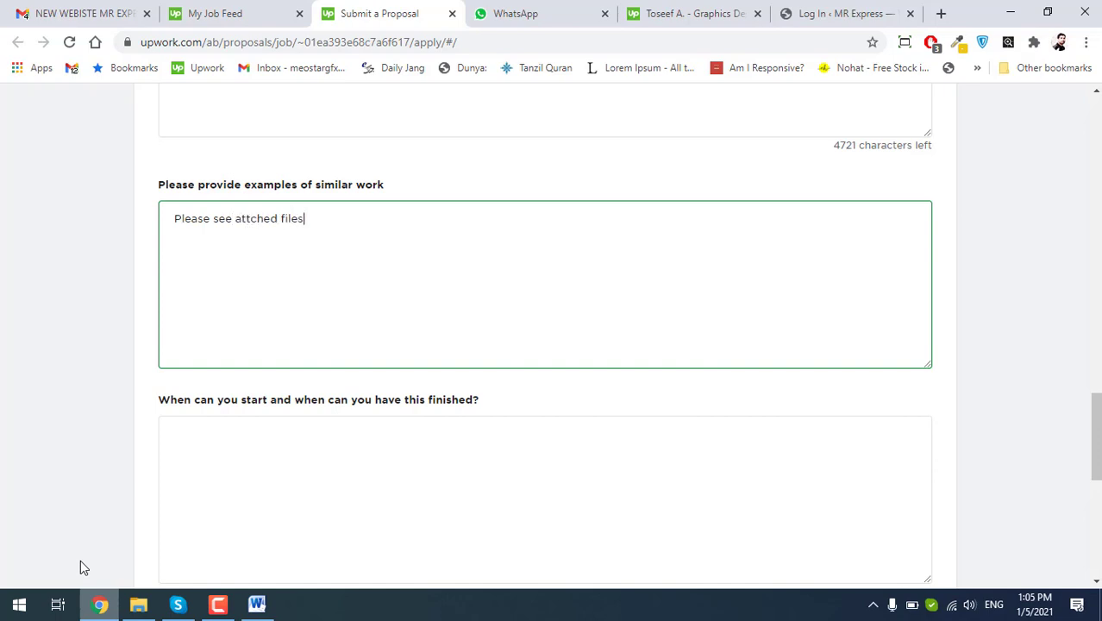
# - Answer the start and finish time question with "I can start immediately and completed the job asap."
pyautogui.press('Tab')
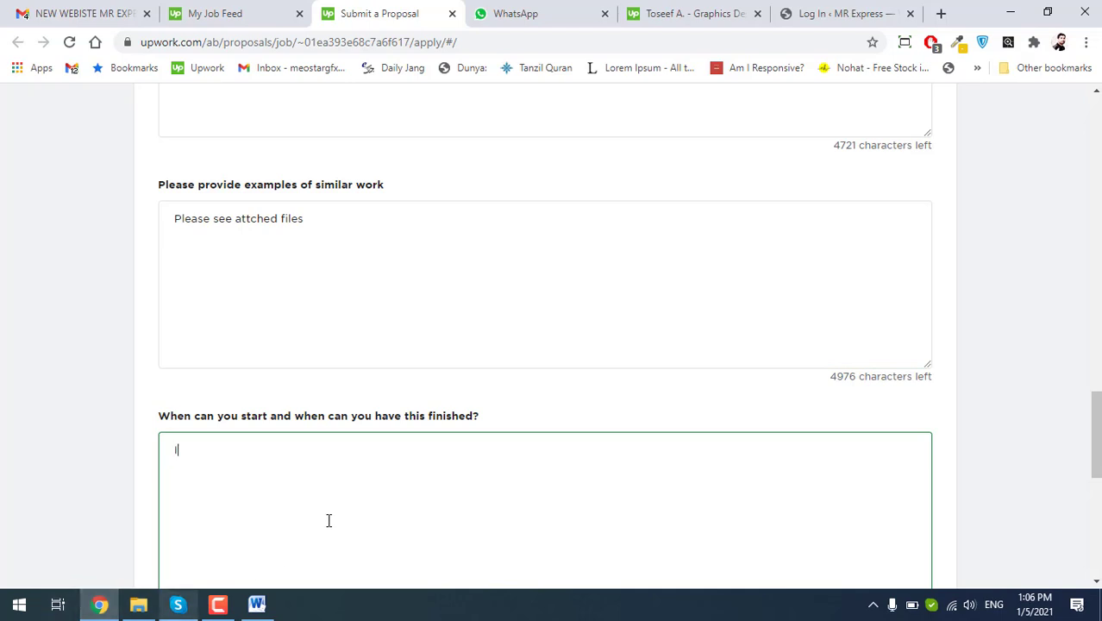
pyautogui.write('an start immediately and')
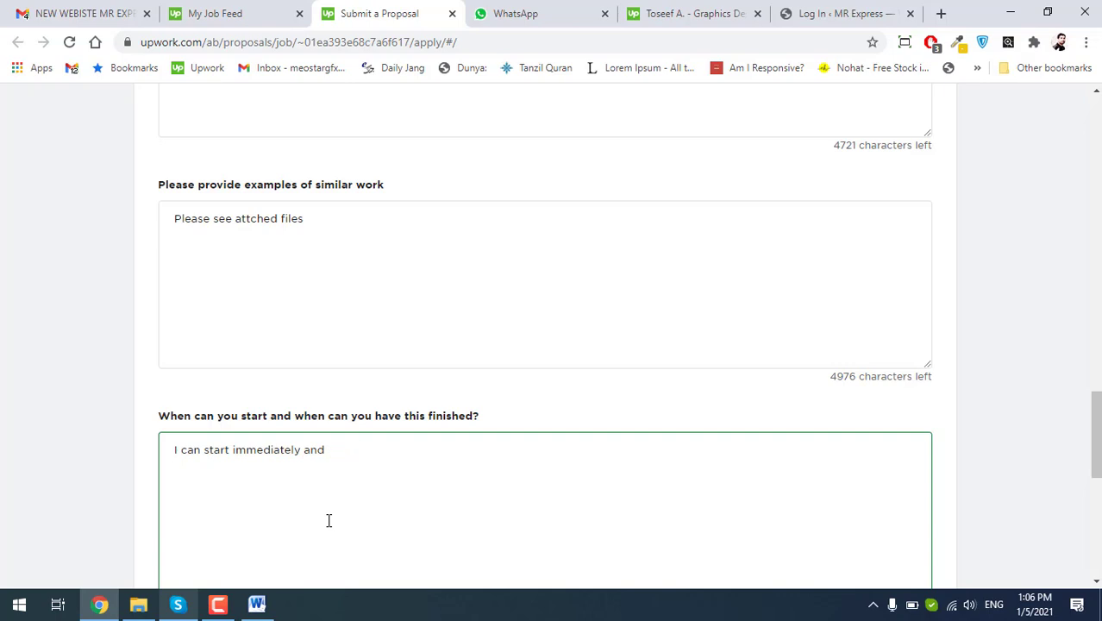
pyautogui.write('mpleted the job asap.')
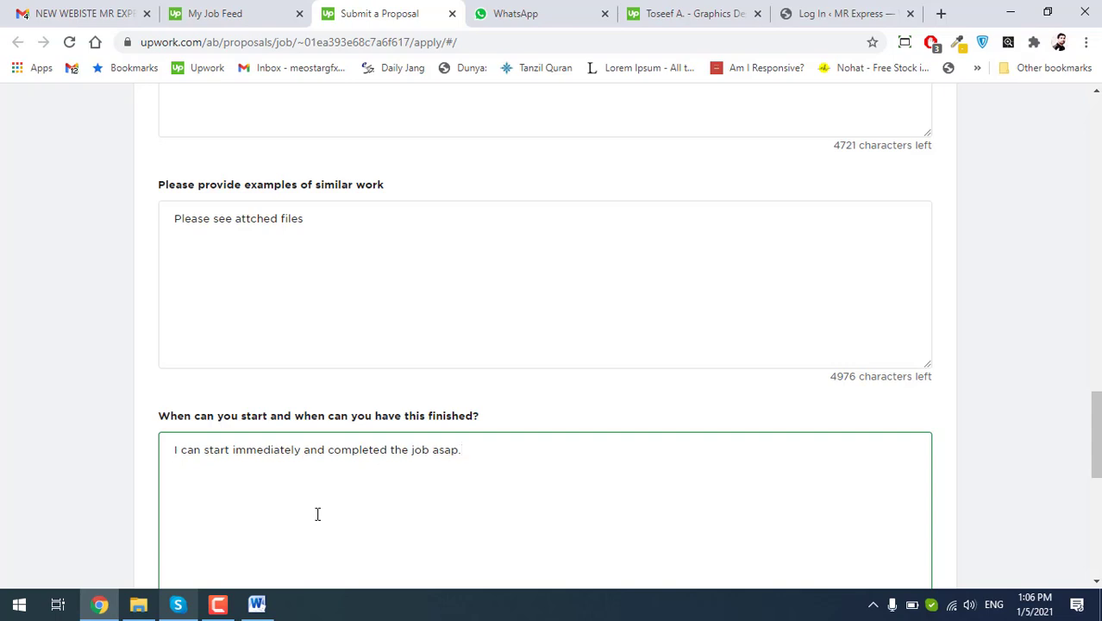
# - Attach the PNG file KS Technical Service-01 from the Documents folder in File Explorer to the proposal
pyautogui.scroll(-3, 327, 470)
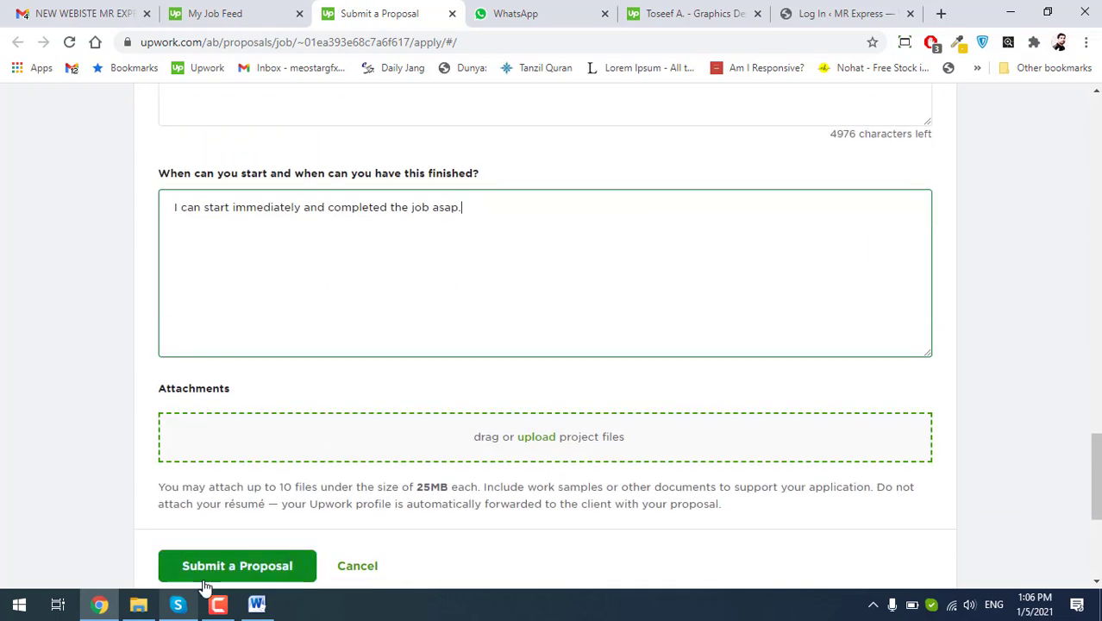
pyautogui.click(138, 604)
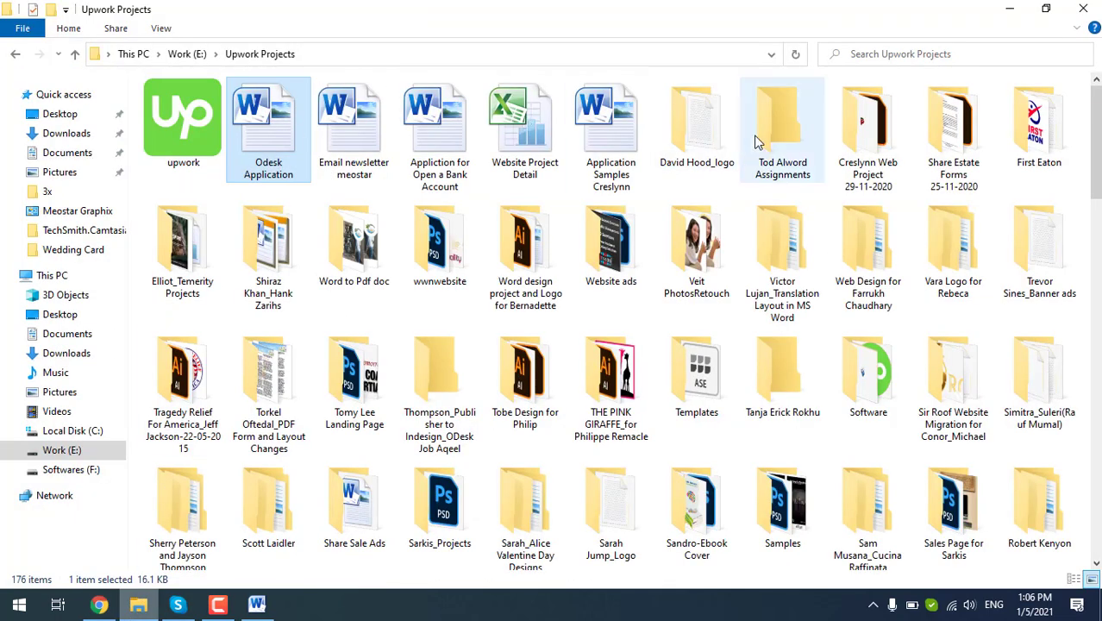
pyautogui.click(69, 136)
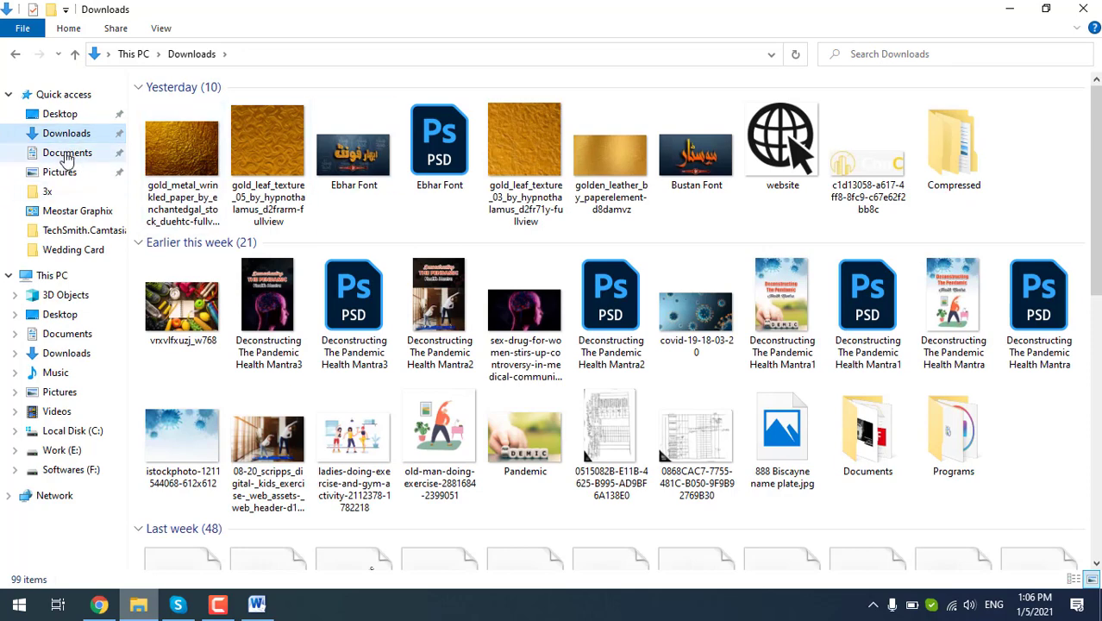
pyautogui.click(67, 155)
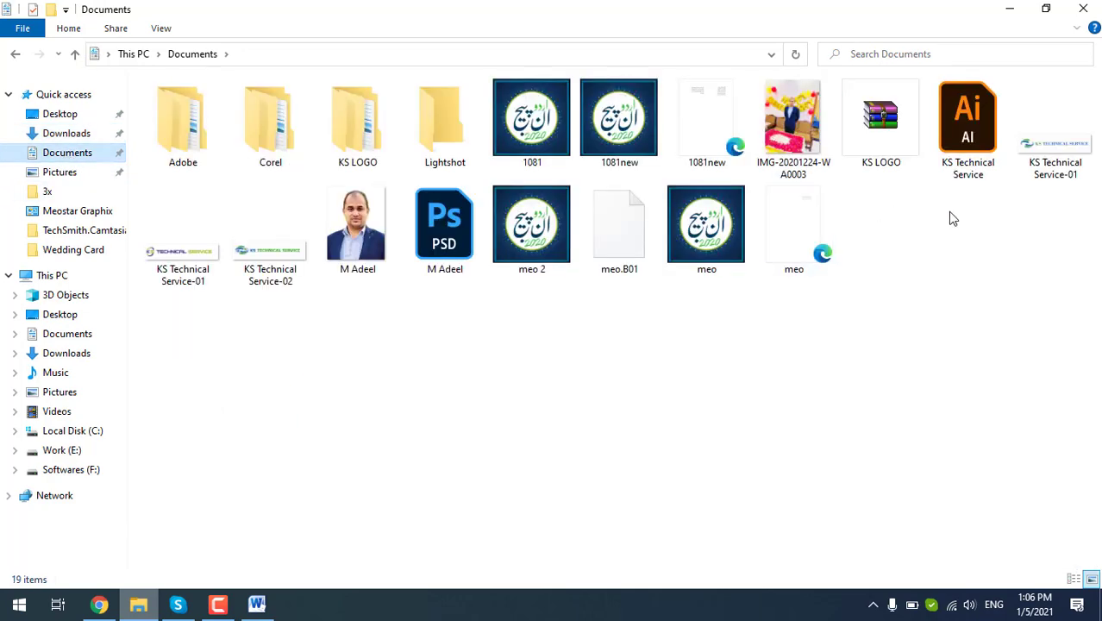
pyautogui.click(1052, 173)
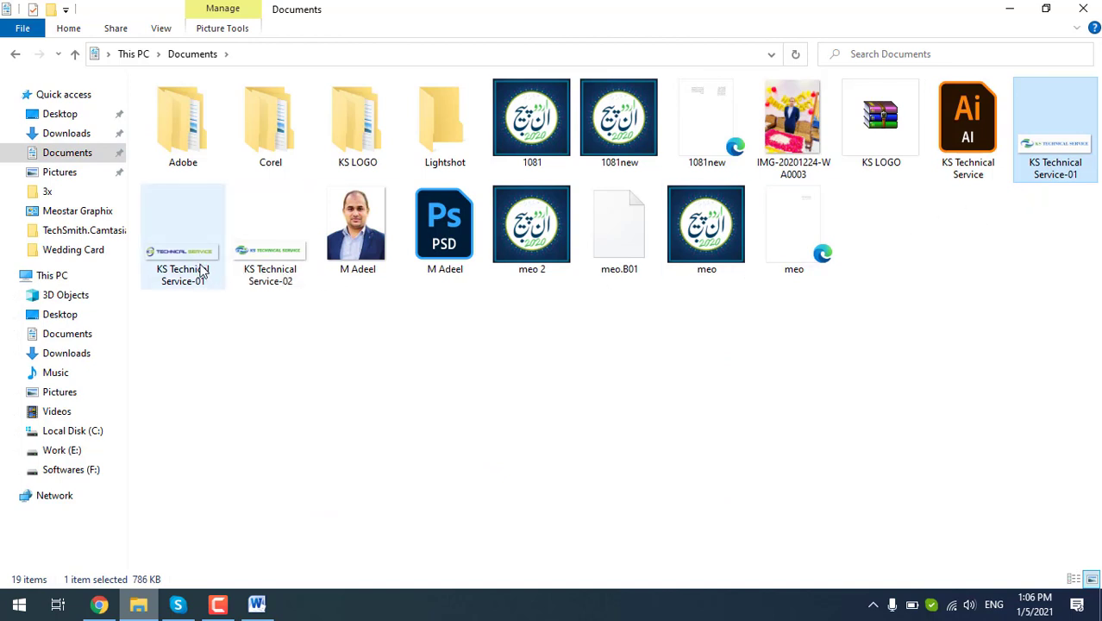
pyautogui.moveTo(200, 265)
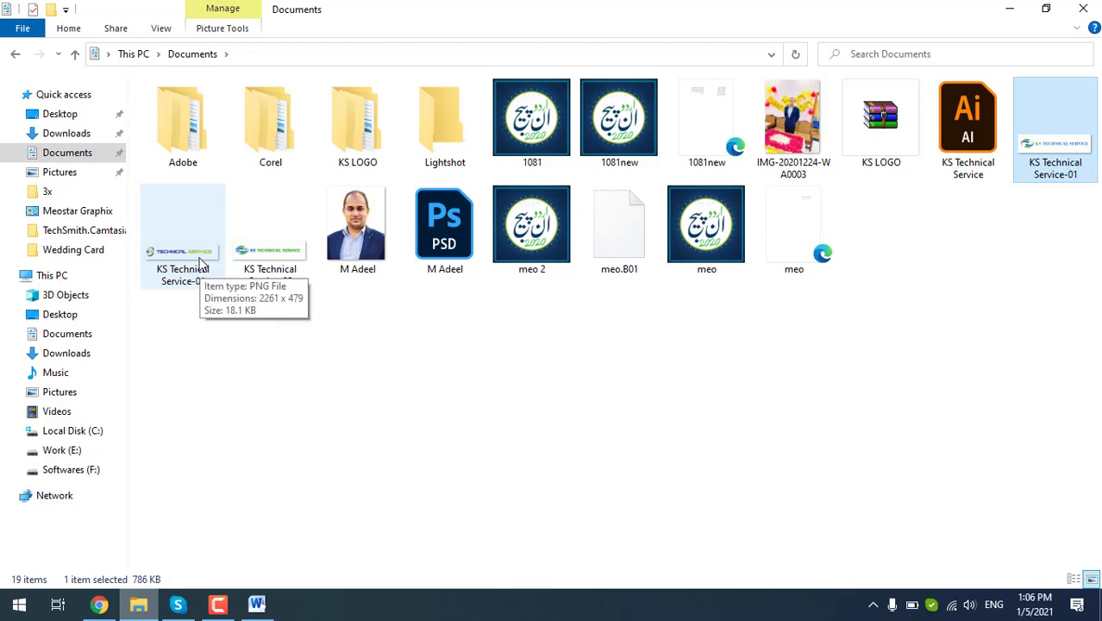
pyautogui.moveTo(200, 264); pyautogui.dragTo(494, 455)
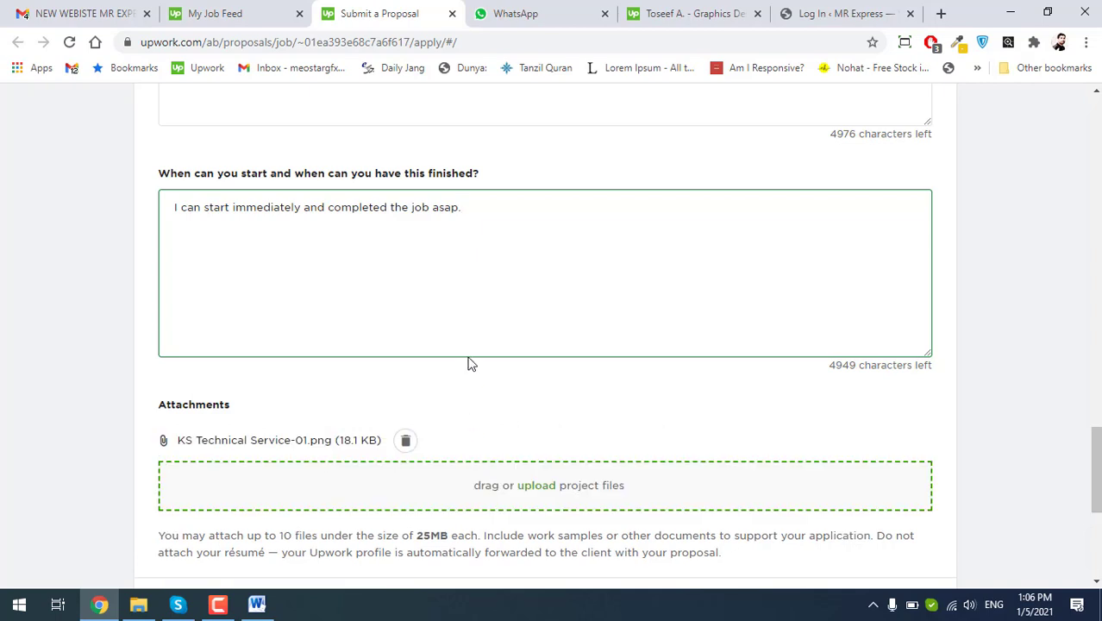
# - Add the line "I just change the name of company for their existing logo." to the similar work answer
pyautogui.scroll(3, 491, 251)
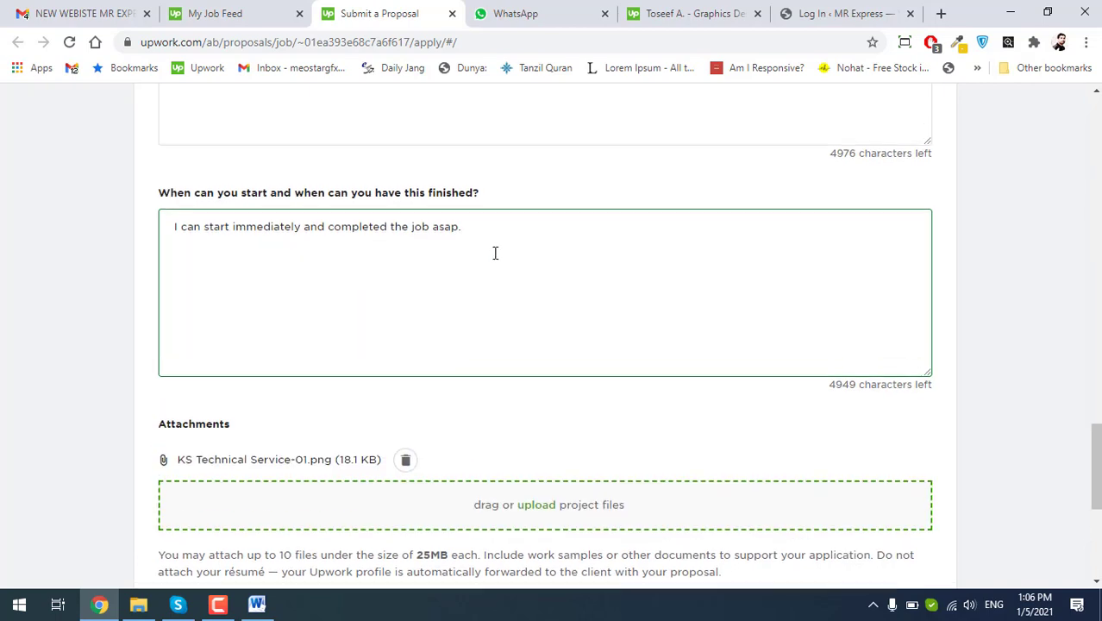
pyautogui.click(495, 241)
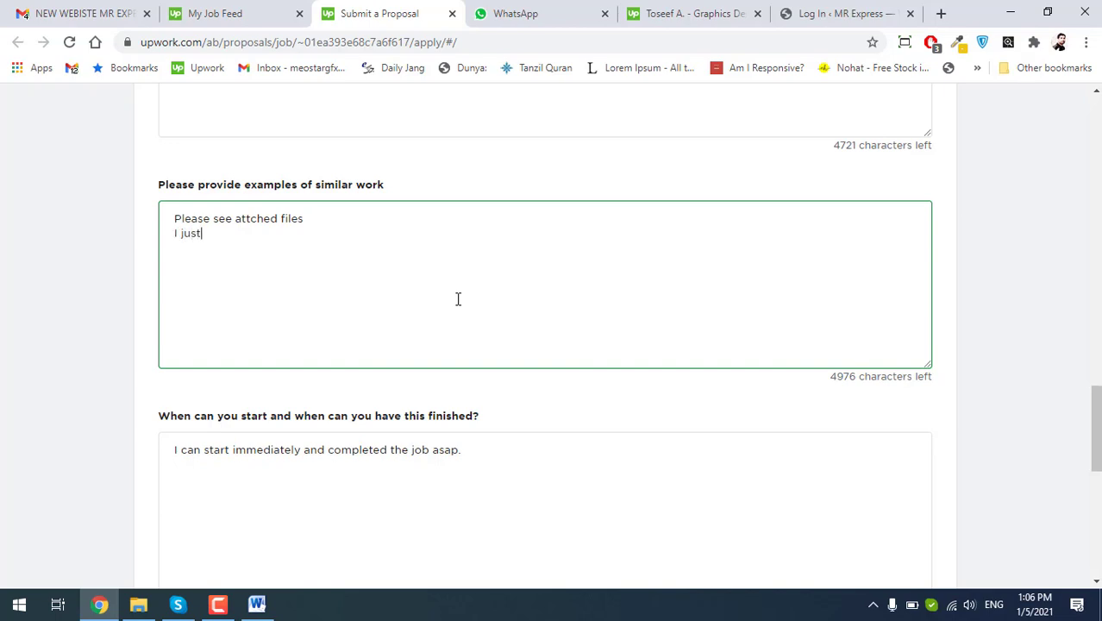
pyautogui.write('I just change the name o')
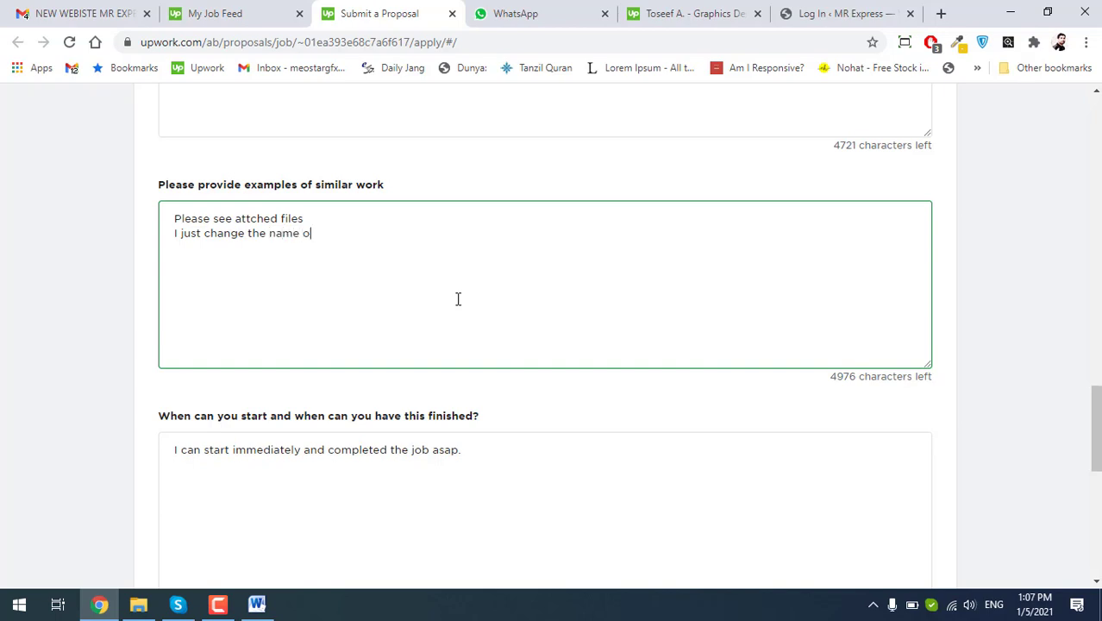
pyautogui.write('f company')
# - Submit the proposal, acknowledging the fixed-price project notice with "Yes, I understand."
pyautogui.scroll(-6, 457, 299)
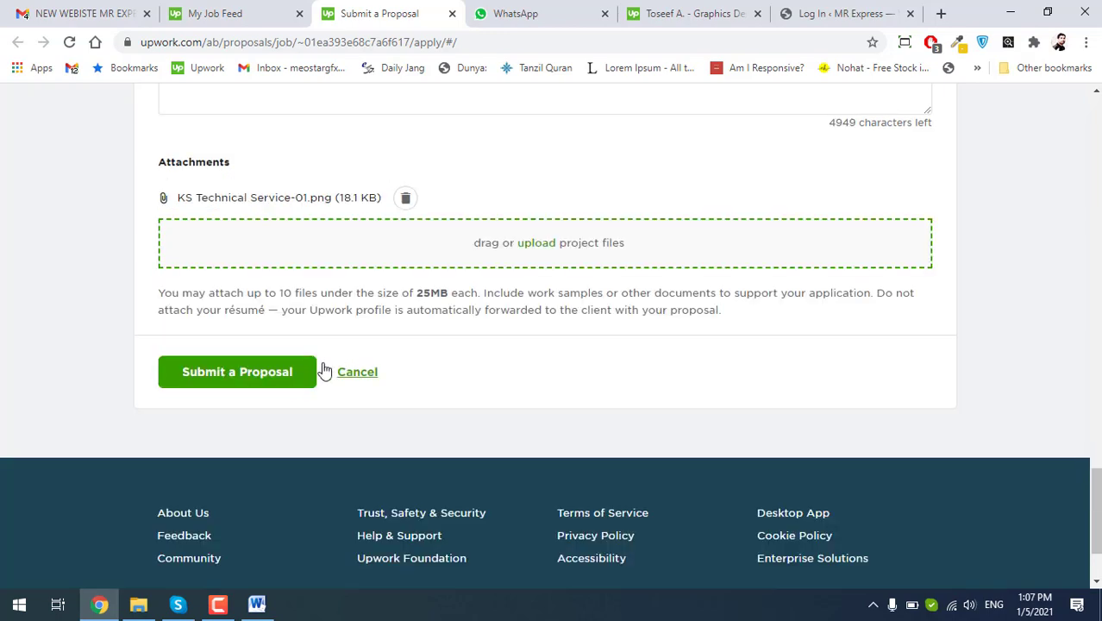
pyautogui.click(251, 379)
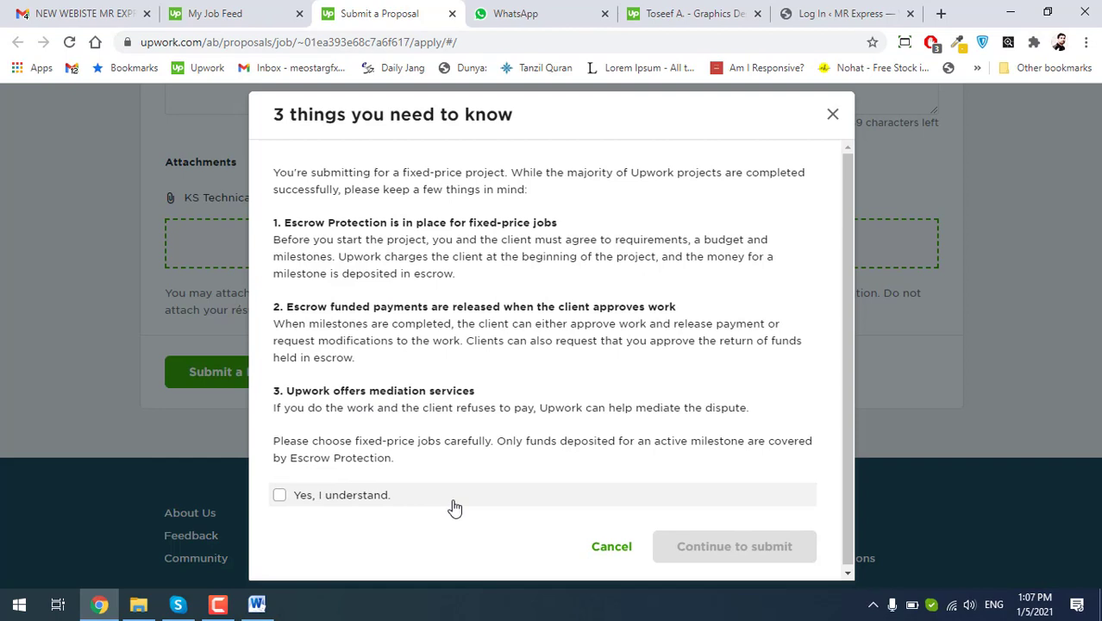
pyautogui.click(364, 495)
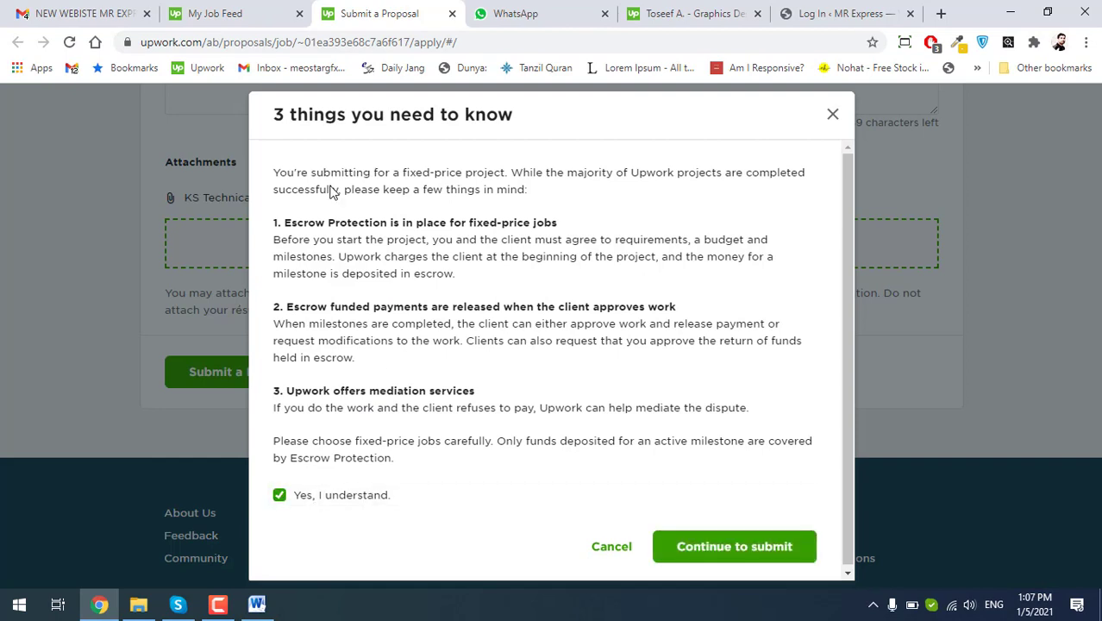
pyautogui.click(700, 552)
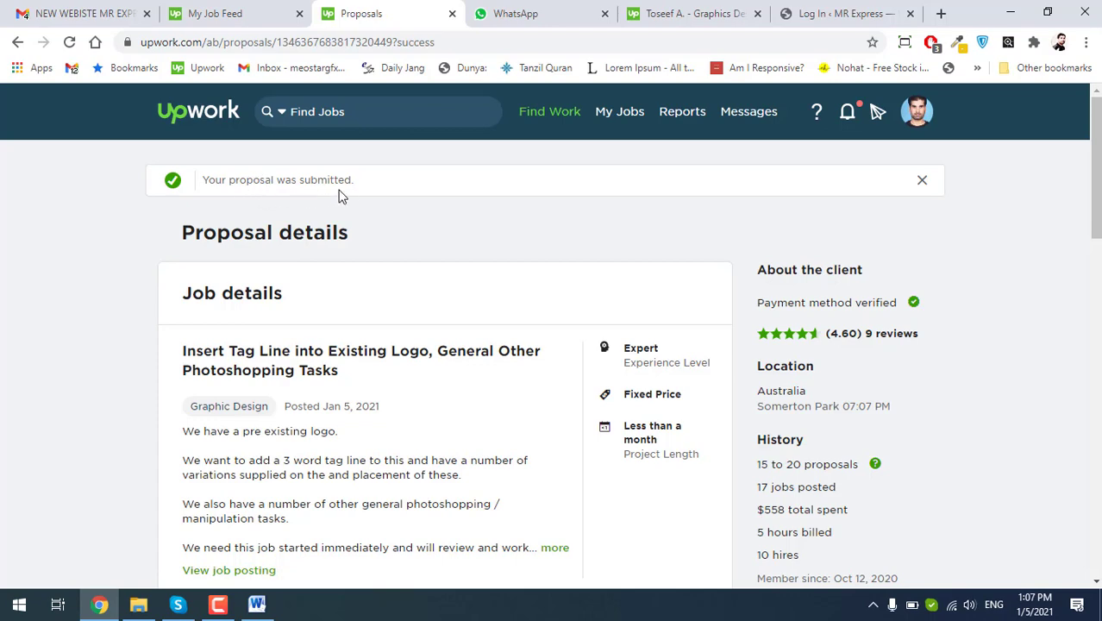
# - Review the submitted proposal's job details, proposed terms, cover letter, question answers and attachment
pyautogui.scroll(-2, 435, 343)
pyautogui.scroll(-6, 407, 338)
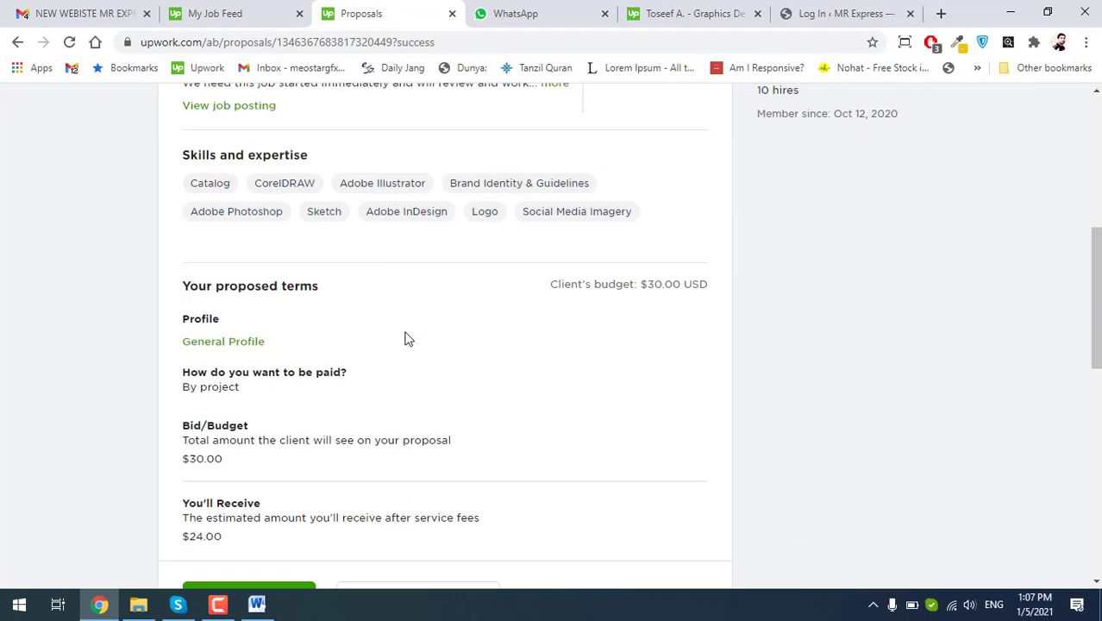
pyautogui.scroll(-2, 268, 291)
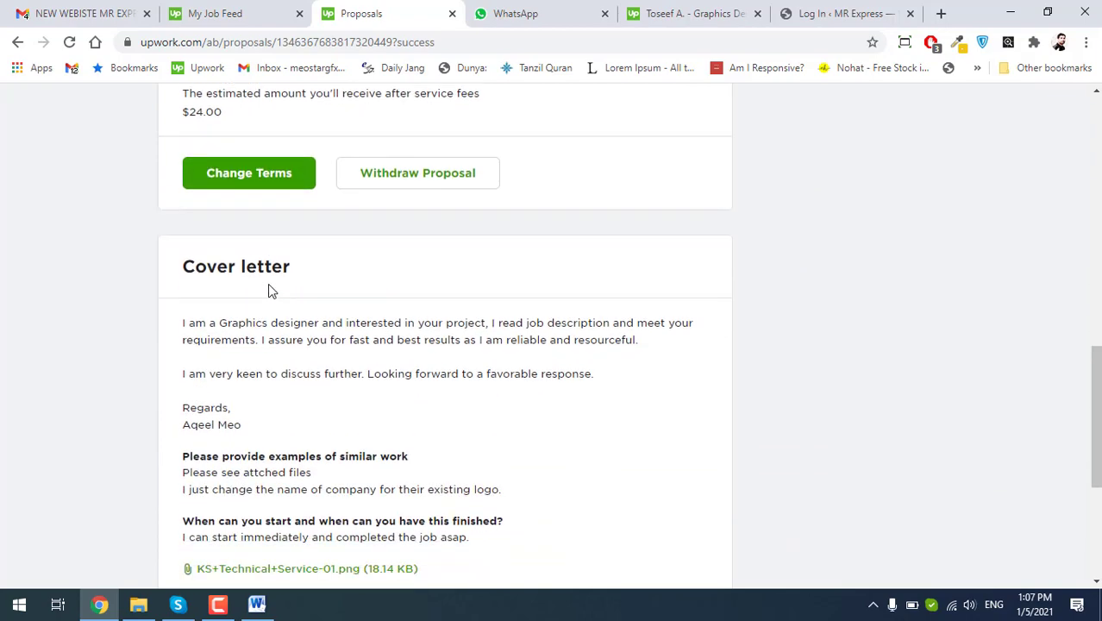
pyautogui.scroll(2, 295, 305)
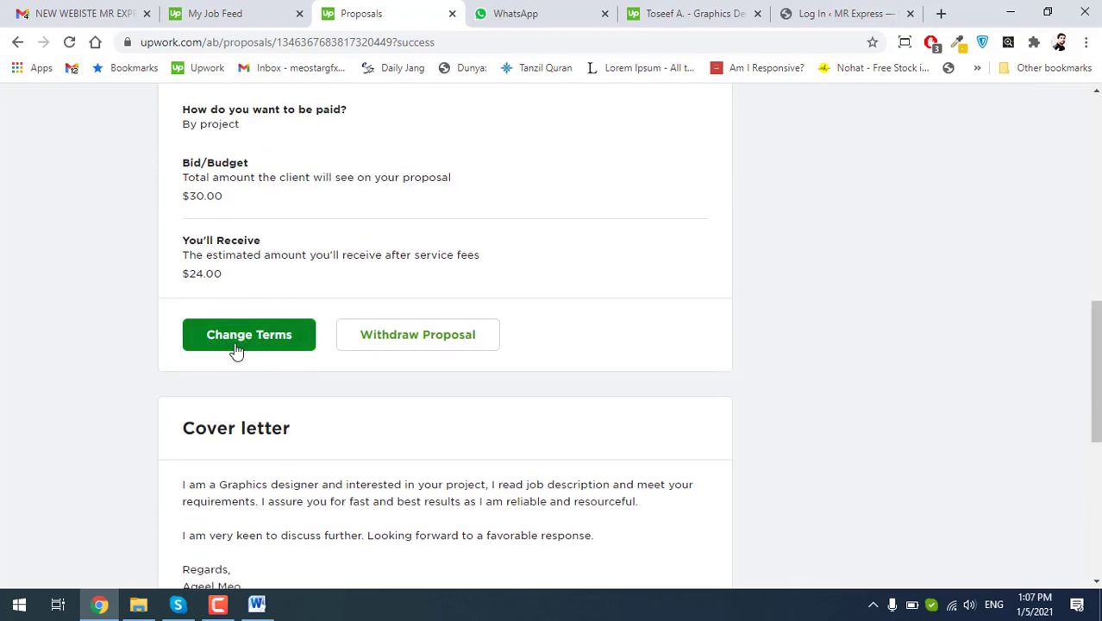
pyautogui.scroll(-4, 258, 362)
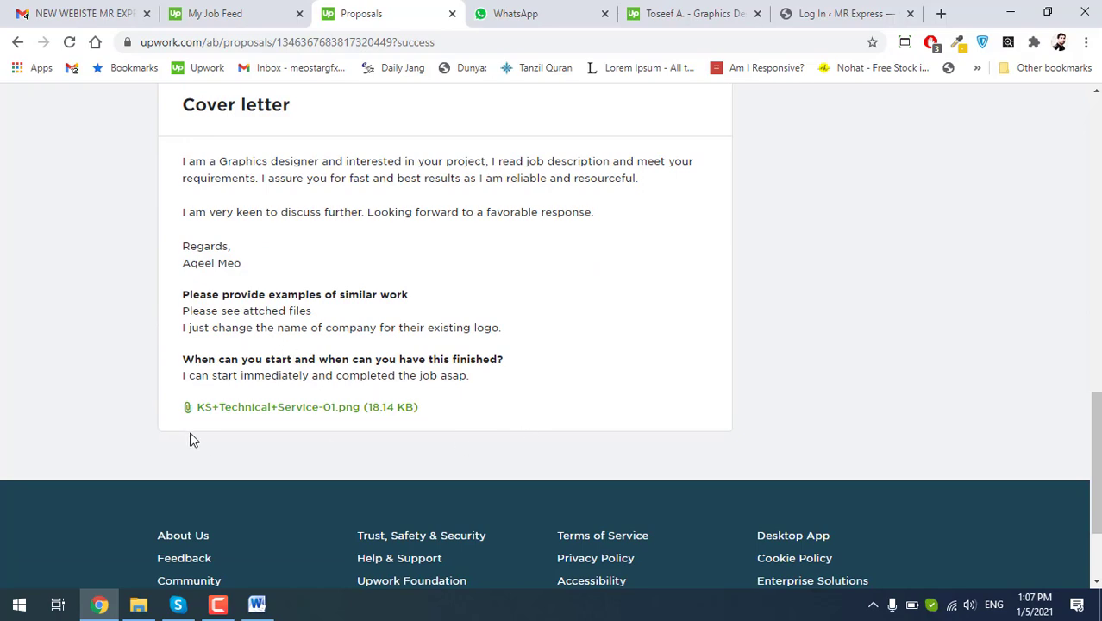
pyautogui.scroll(3, 232, 442)
pyautogui.scroll(-3, 280, 431)
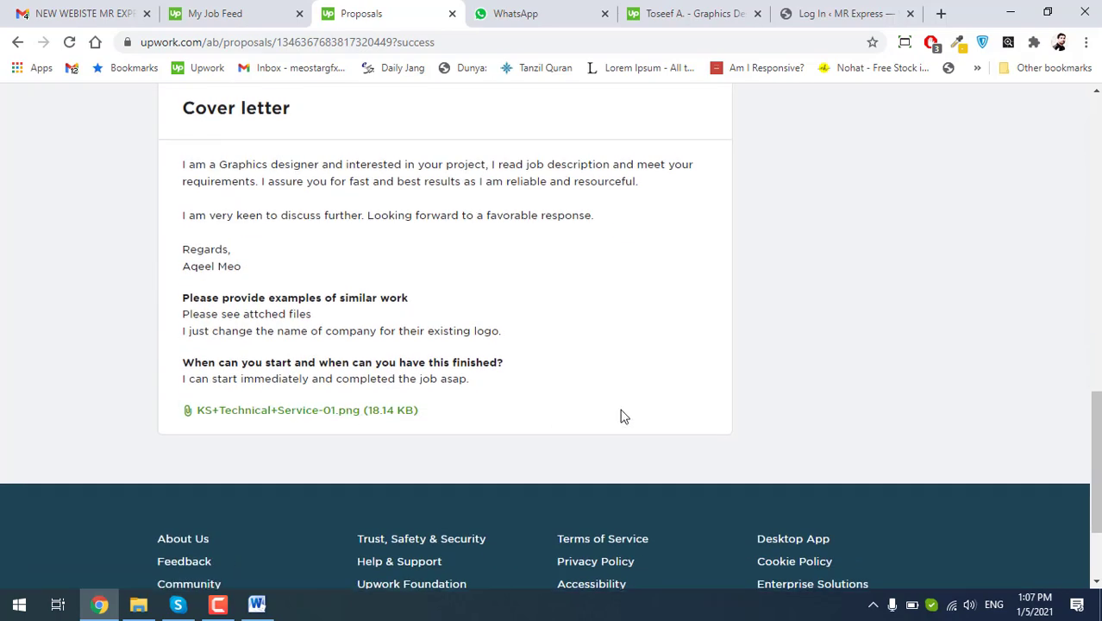
pyautogui.scroll(15, 622, 415)
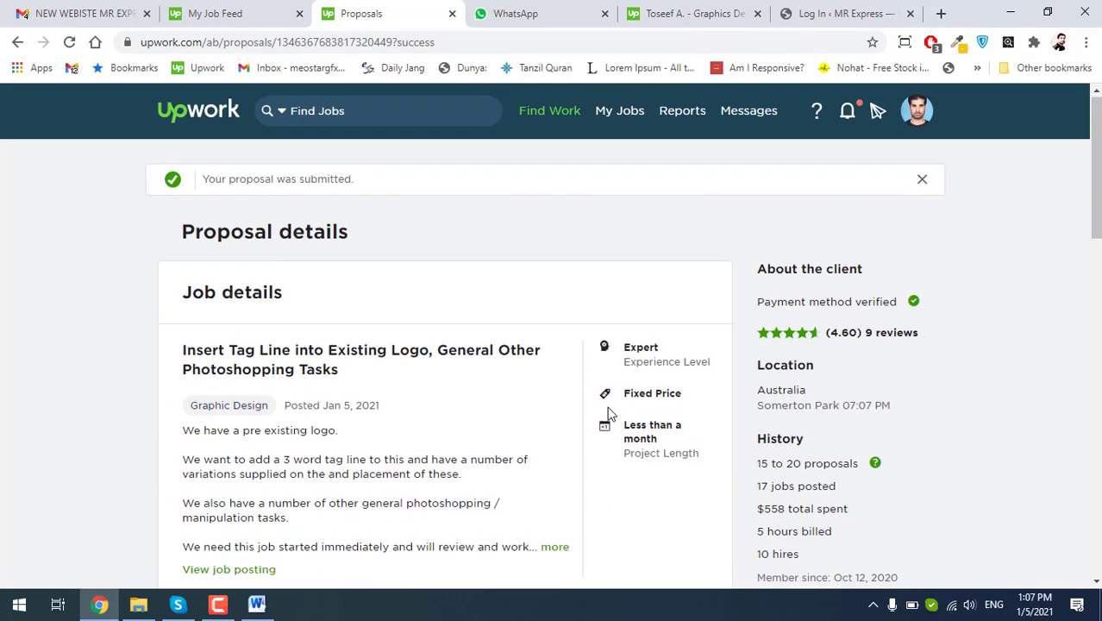
pyautogui.scroll(-14, 377, 477)
pyautogui.scroll(12, 381, 462)
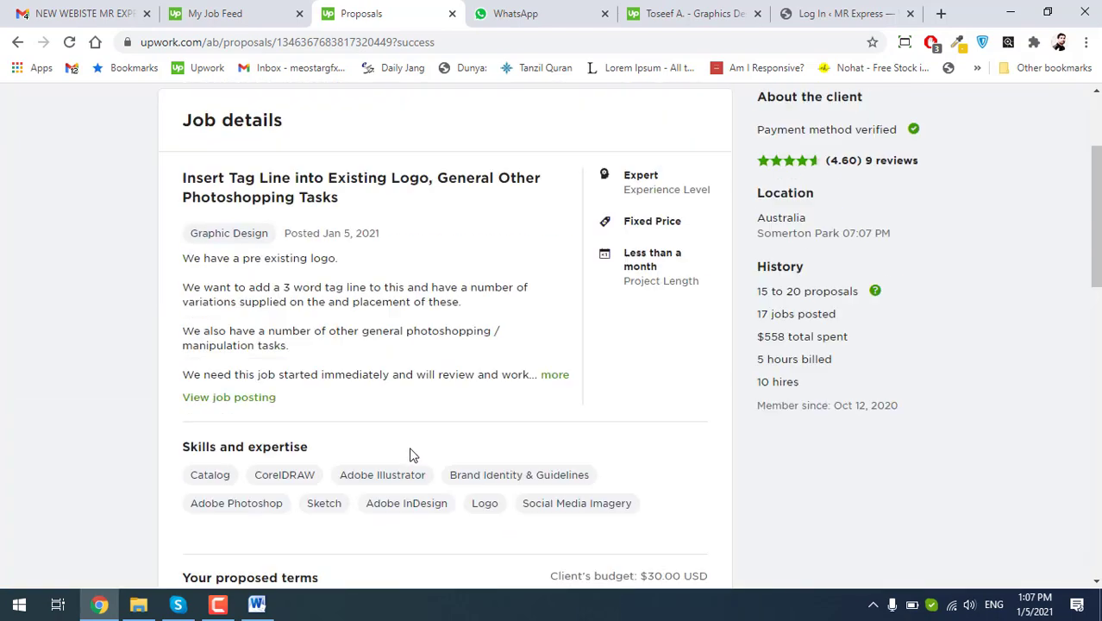
pyautogui.scroll(2, 412, 454)
pyautogui.click(217, 603)
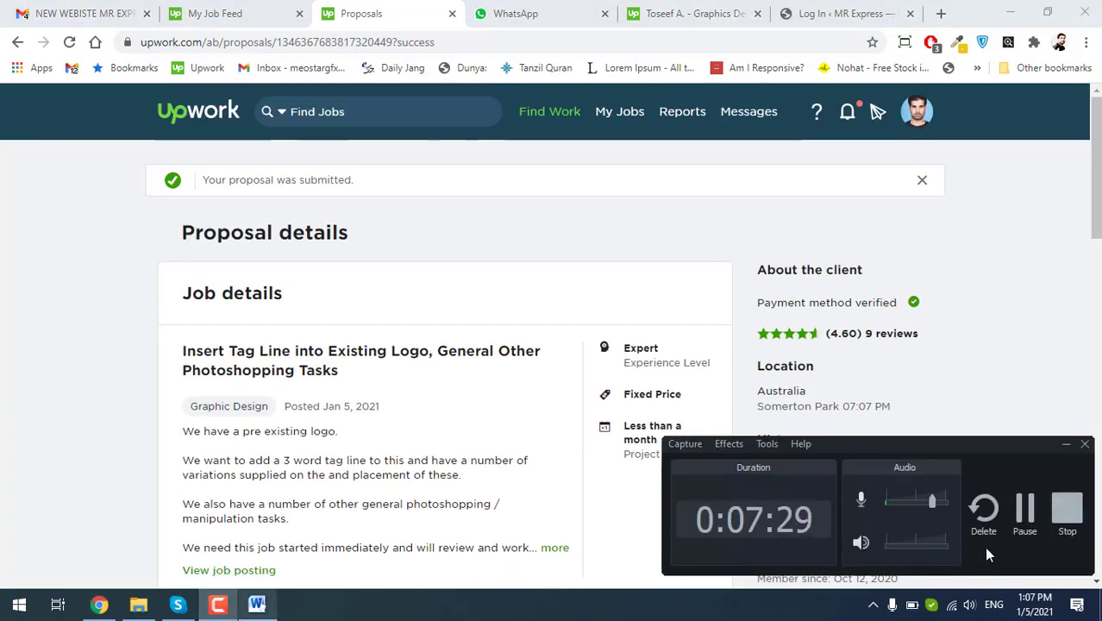